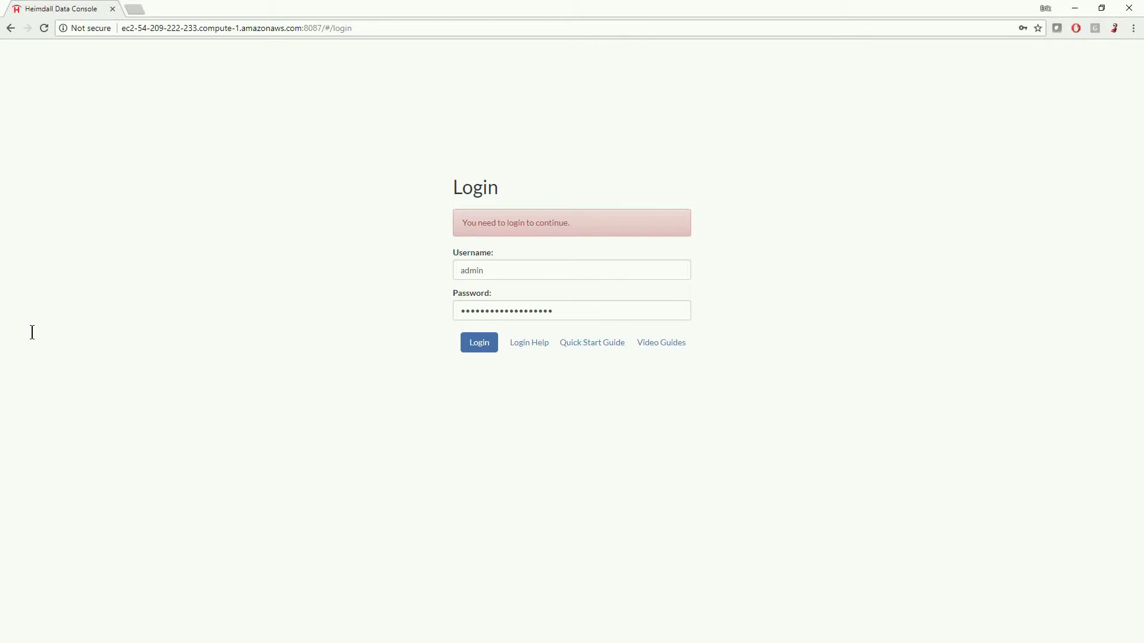
# - Log in and define the manual Greenplum data source: PostgreSQL, host 172.17.0.2, port 5432, user gpadmin, the database password, and default database postgres
pyautogui.click(474, 347)
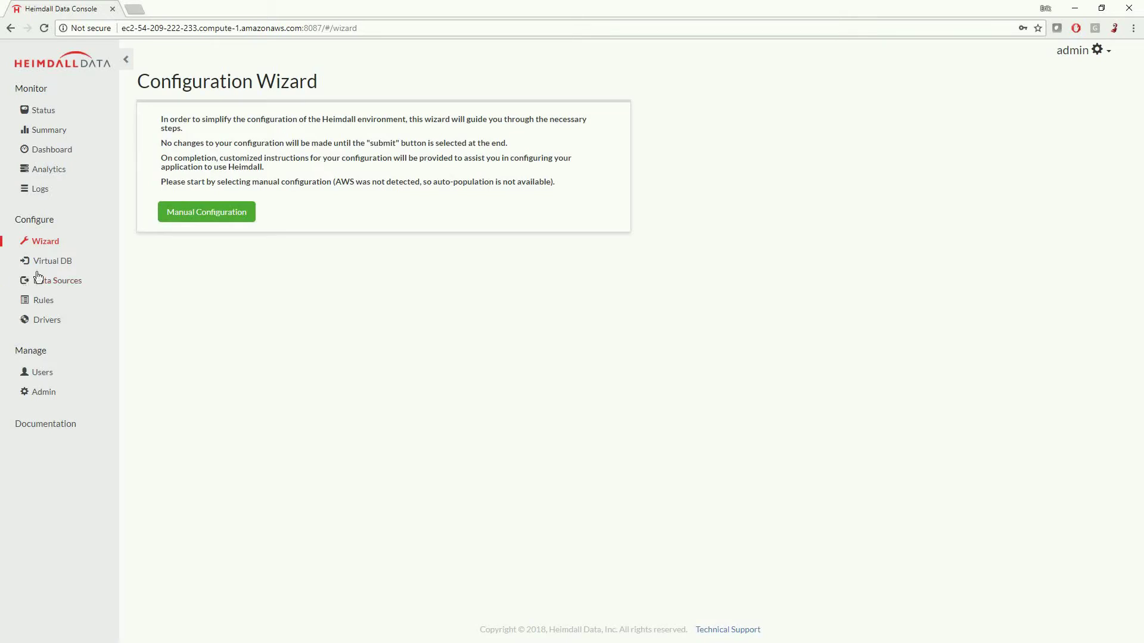
pyautogui.click(198, 221)
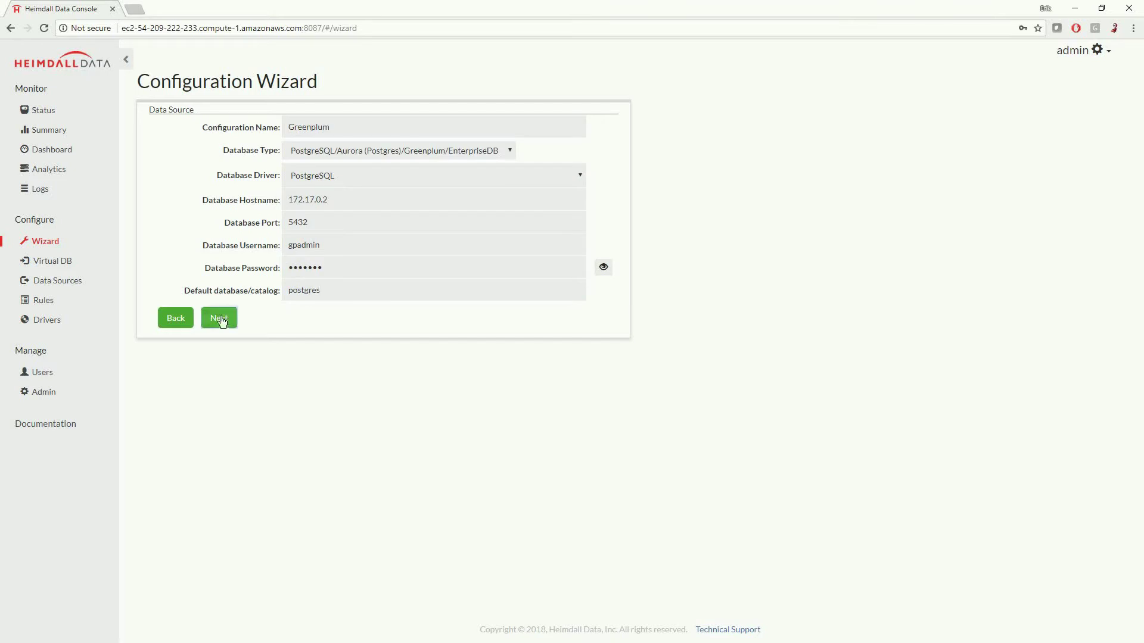
pyautogui.click(219, 320)
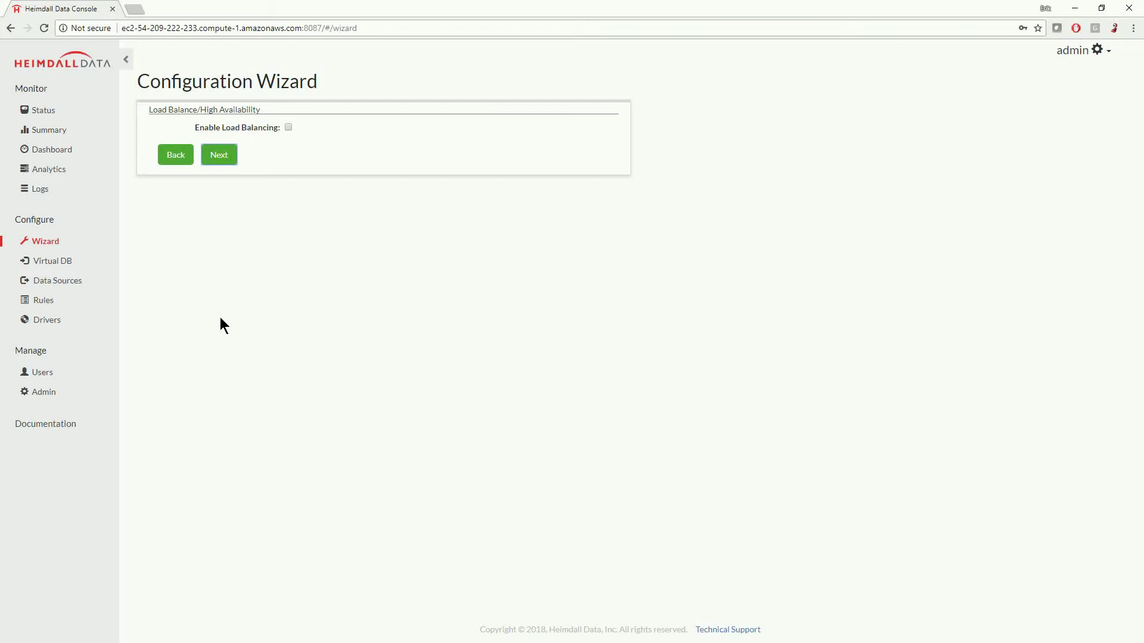
# - Leave load balancing disabled in the wizard and configure Geode/Gemfire caching with hostname 172.31.48.118 and port 10334
pyautogui.click(226, 157)
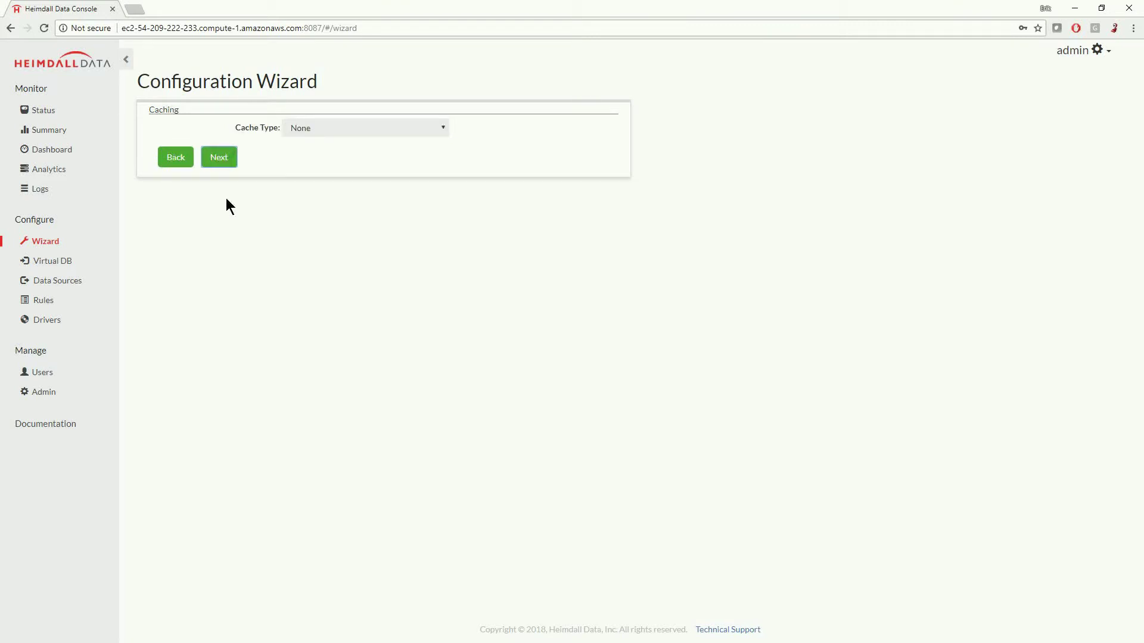
pyautogui.click(417, 127)
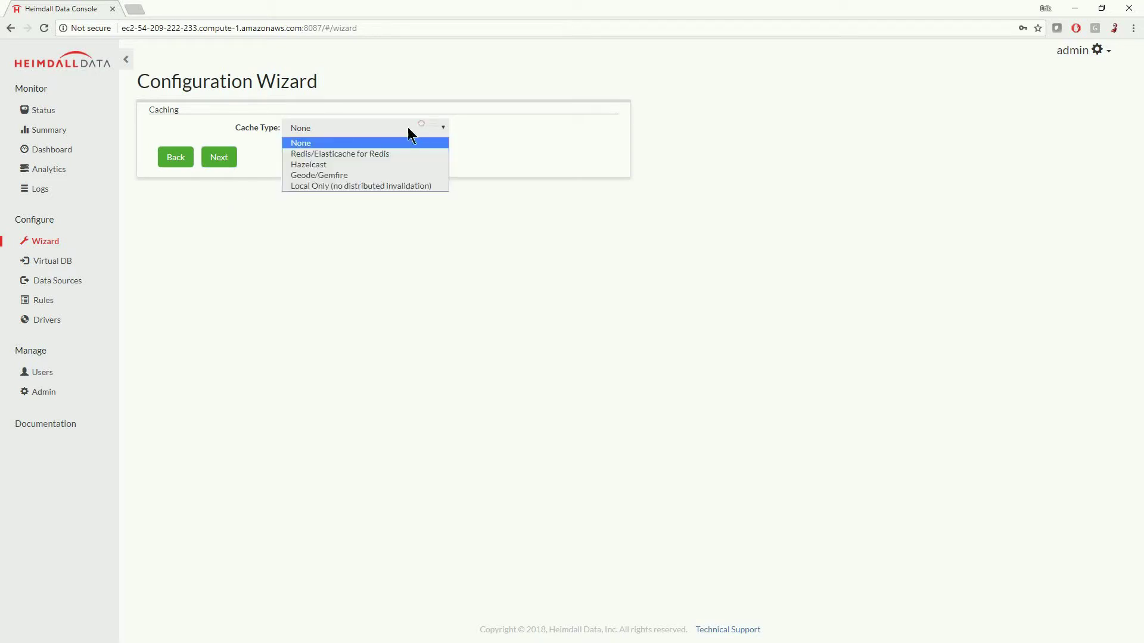
pyautogui.click(347, 174)
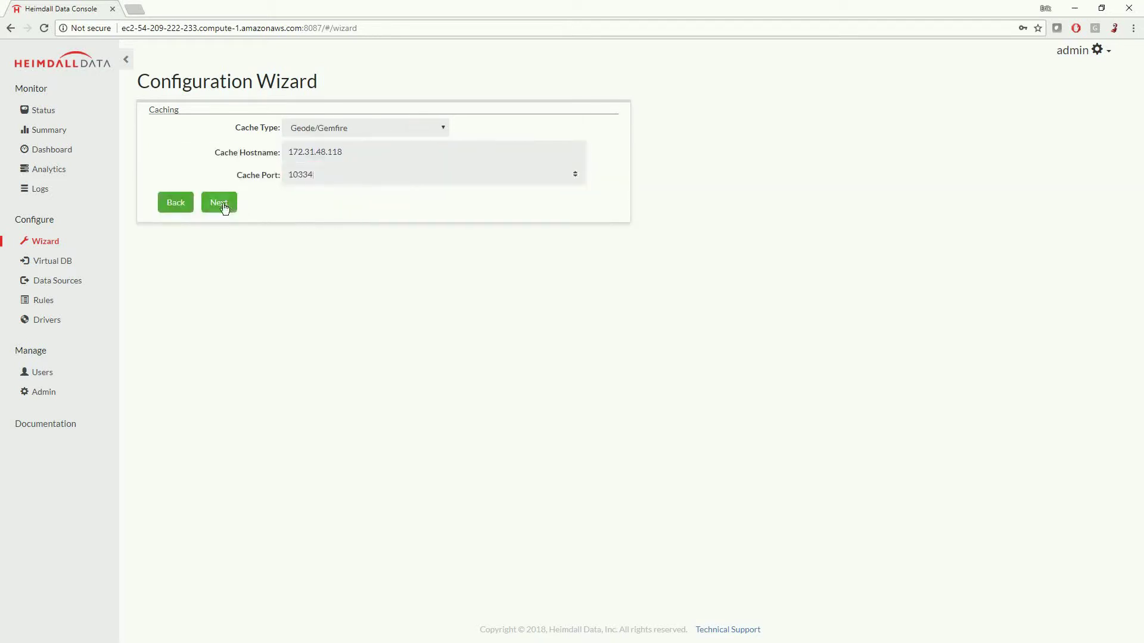
pyautogui.click(220, 203)
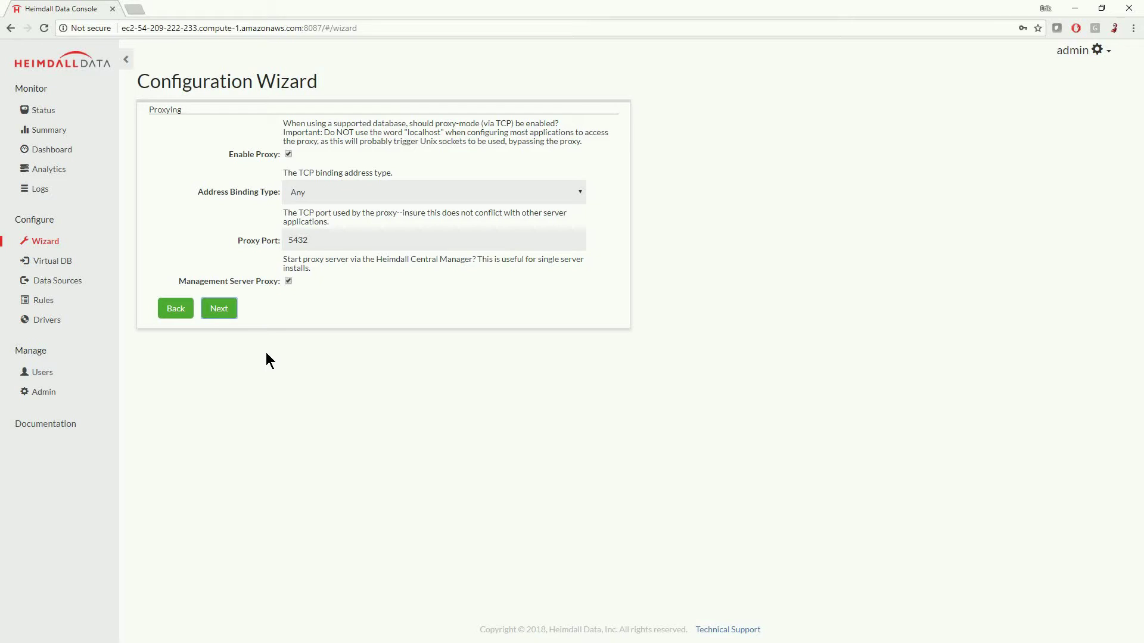
# - Accept the default proxy settings on port 5432 and all properties and rules, review the summary, and submit the configuration
pyautogui.click(226, 316)
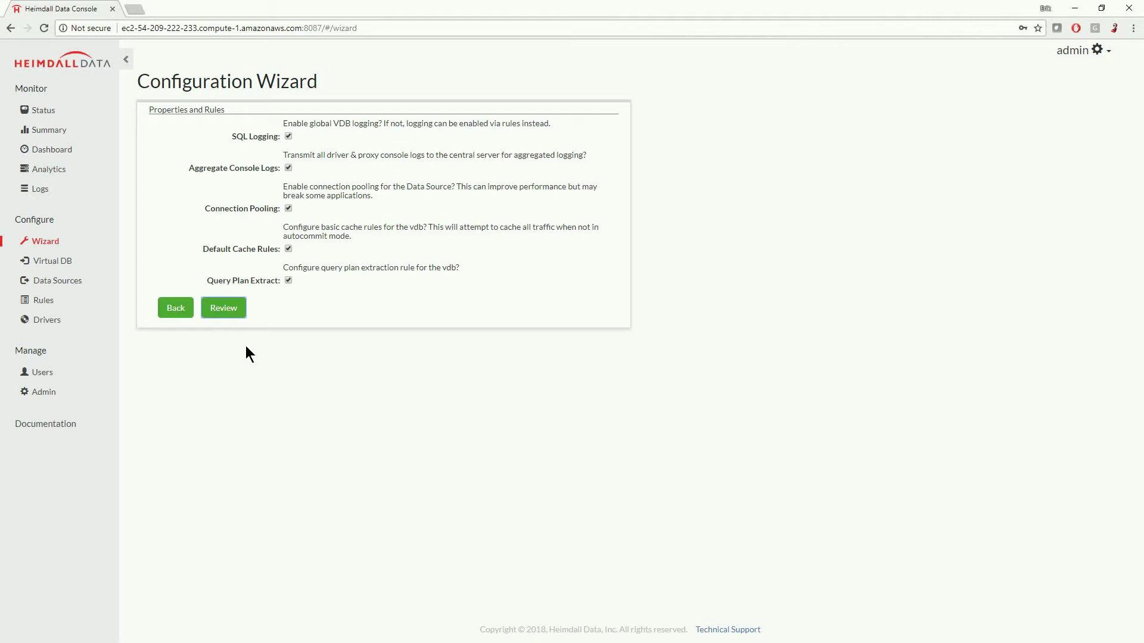
pyautogui.click(236, 311)
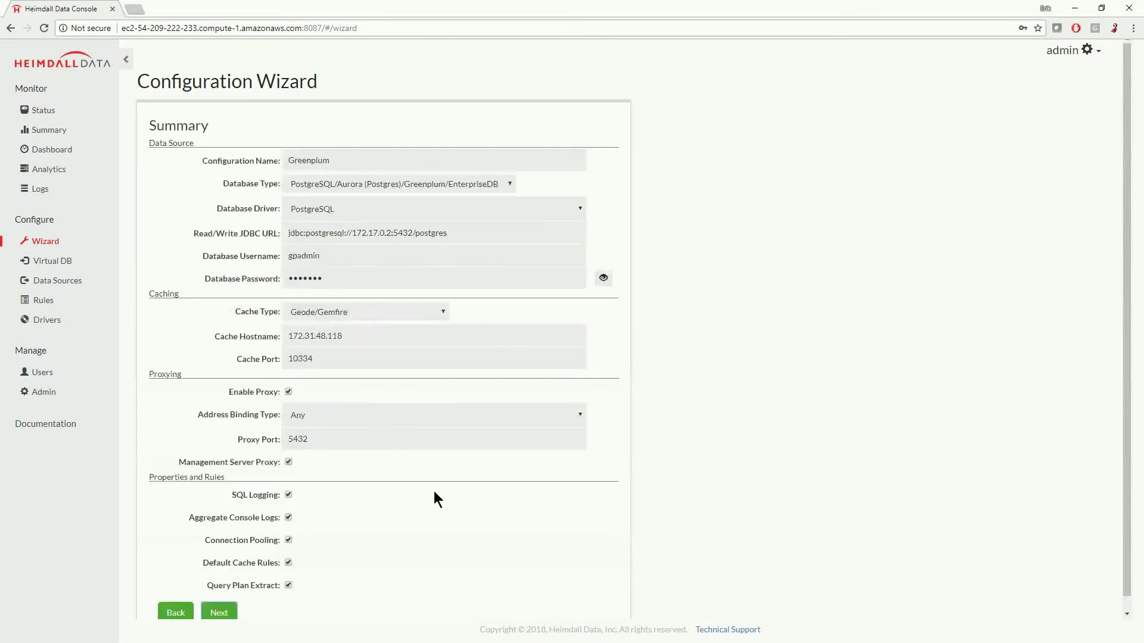
pyautogui.scroll(-1, 433, 492)
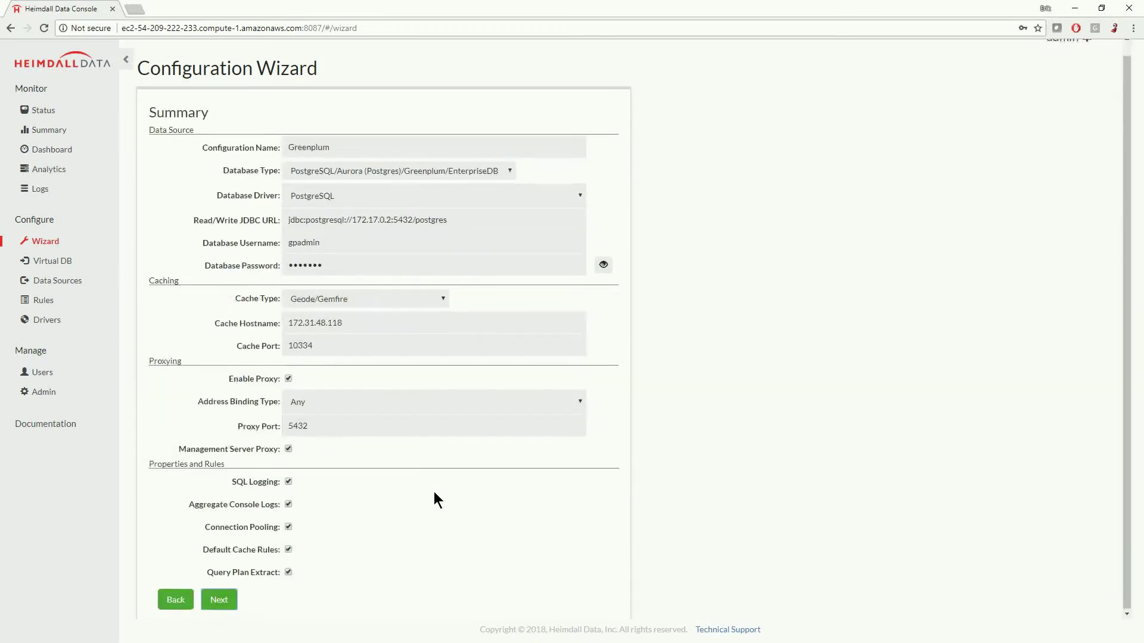
pyautogui.click(219, 600)
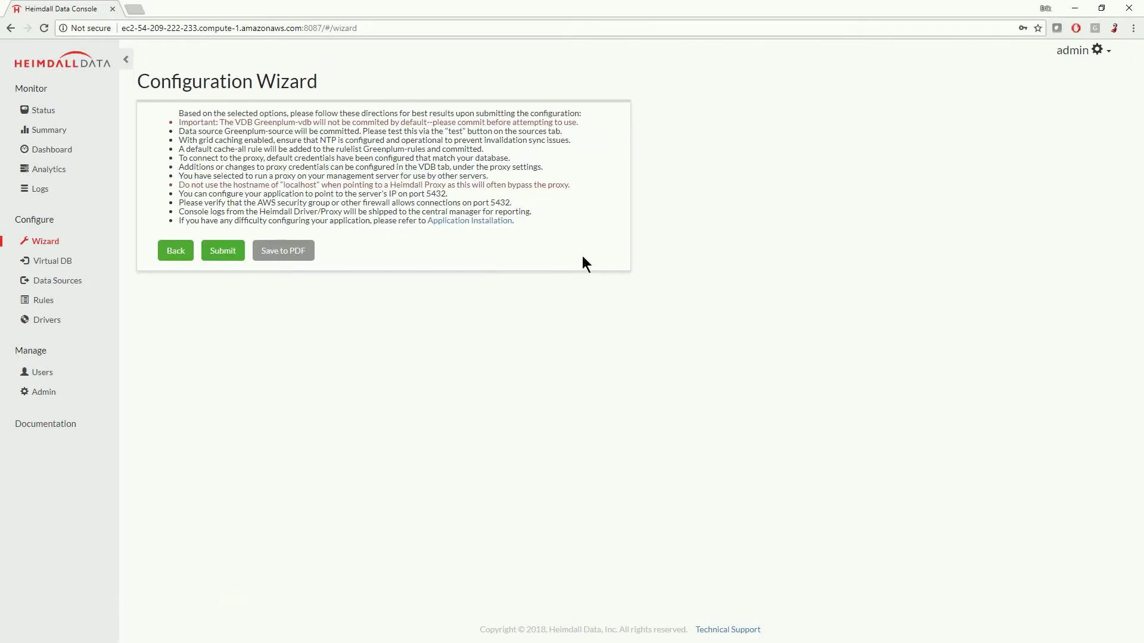
pyautogui.click(242, 257)
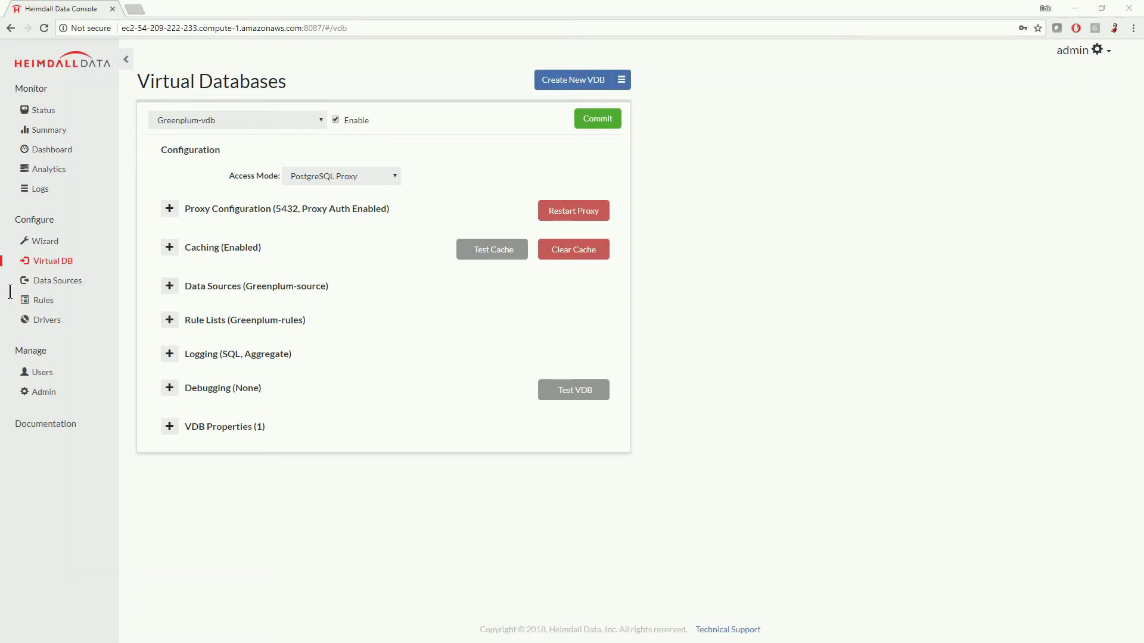
# - Enable load balancing in the Load Balancing/High Availability settings of the Greenplum-source data source
pyautogui.click(71, 282)
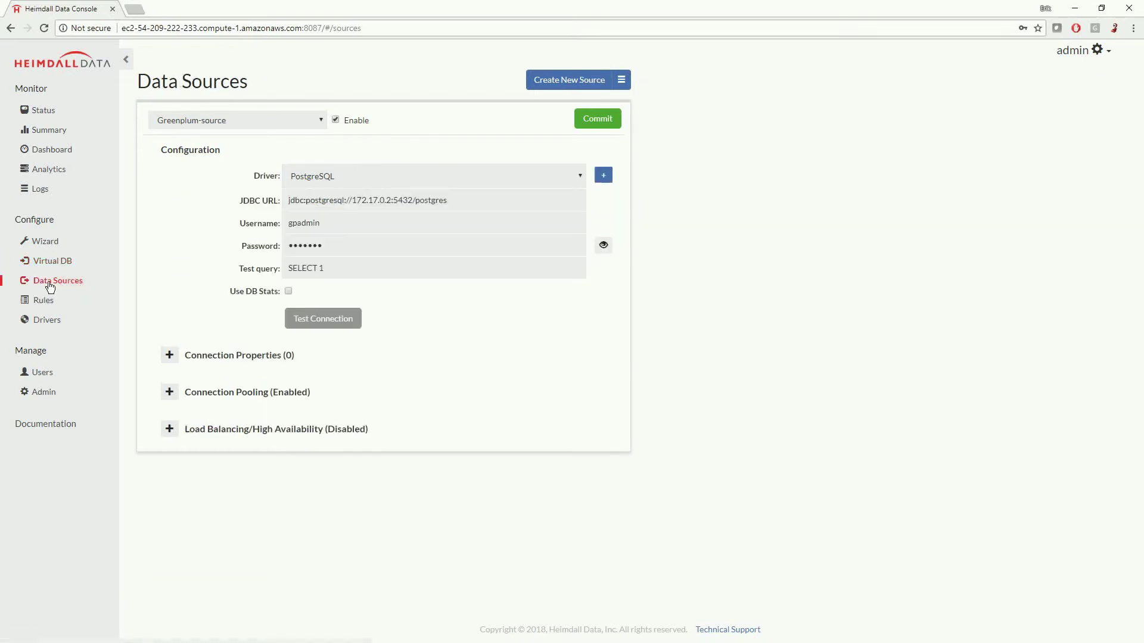
pyautogui.click(169, 429)
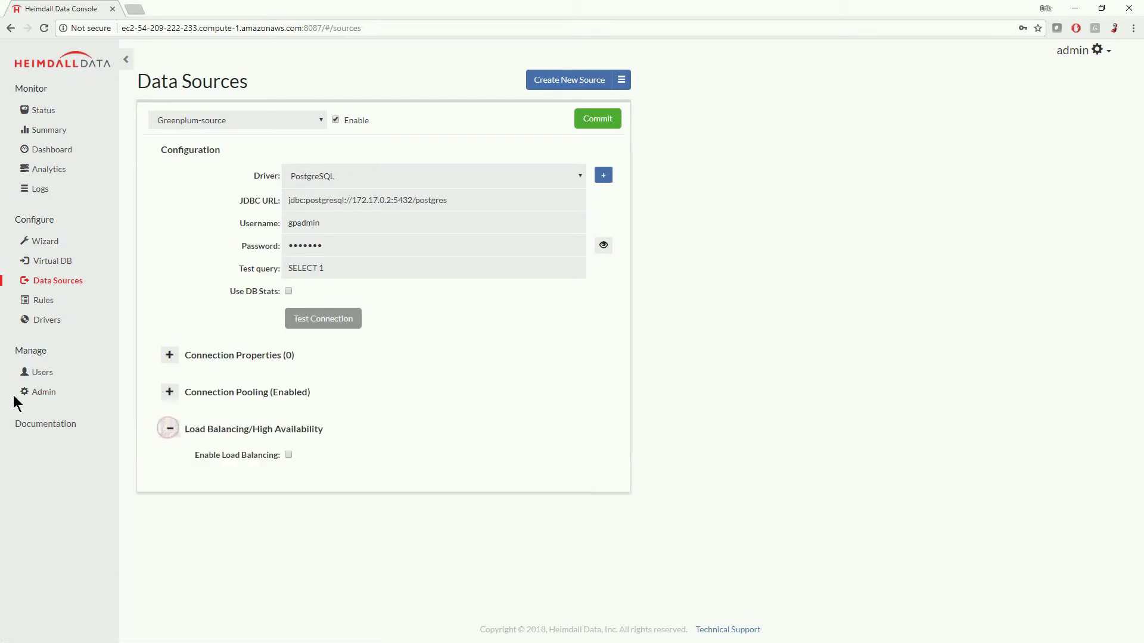
pyautogui.click(288, 456)
# - Add another server to the load balancing settings and name it Secondary
pyautogui.scroll(-1, 188, 470)
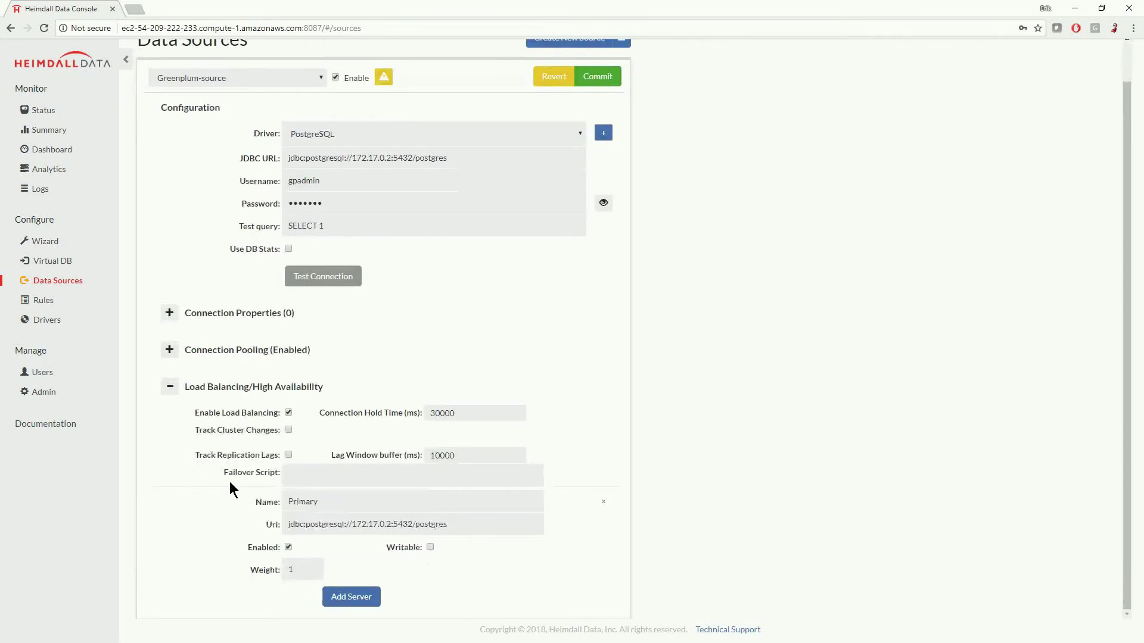
pyautogui.click(352, 598)
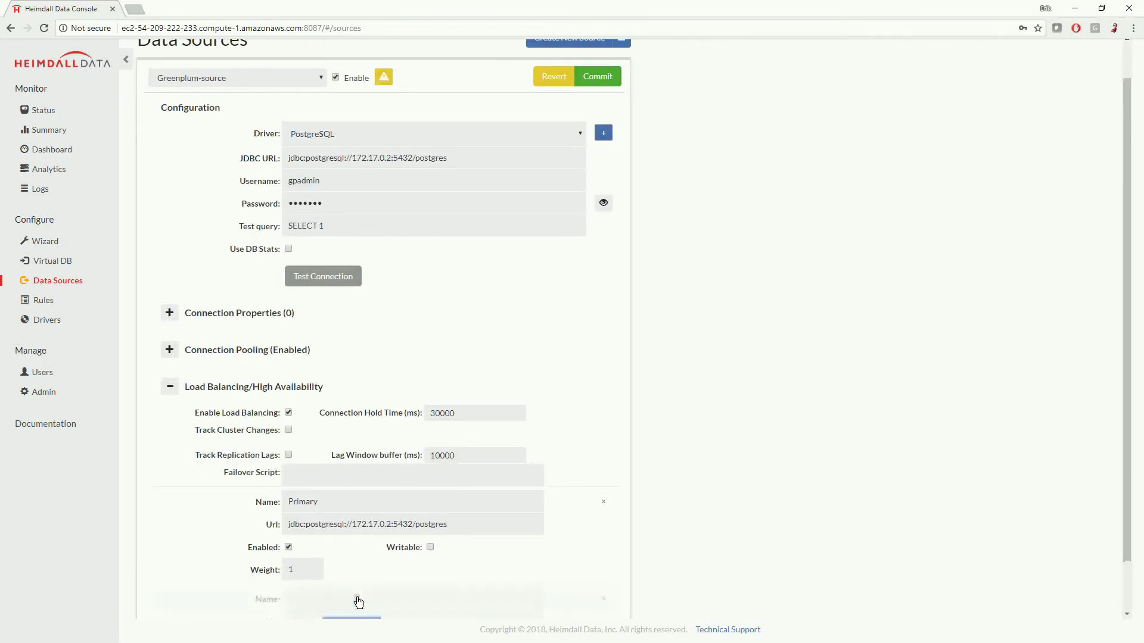
pyautogui.scroll(-2, 471, 576)
pyautogui.click(306, 501)
pyautogui.write('Secondary')
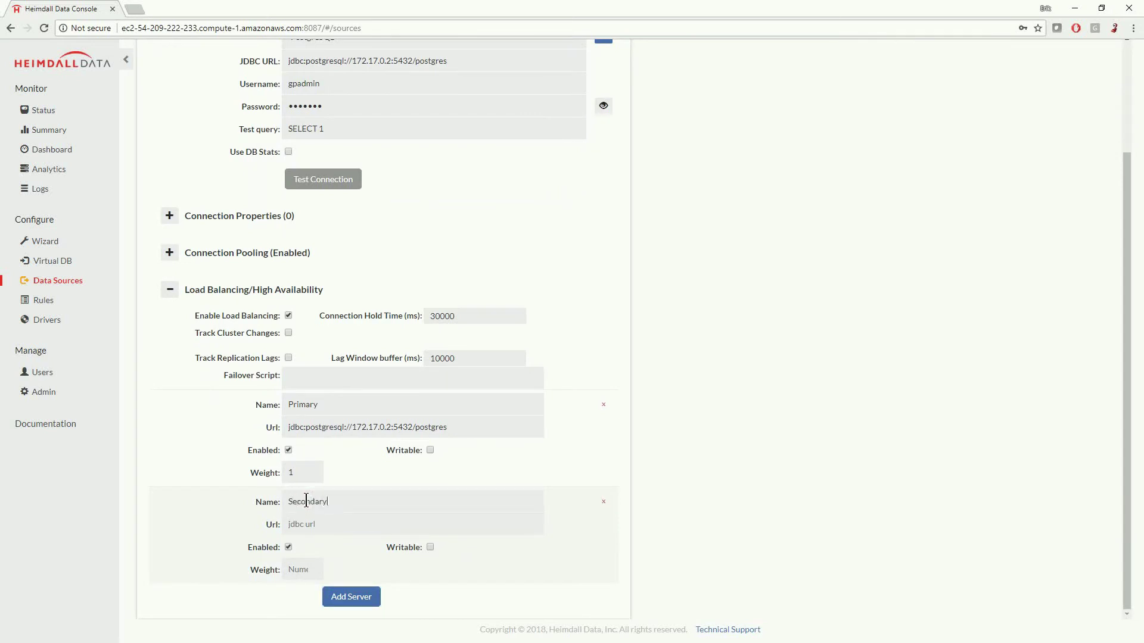
# - Reuse the Primary server's URL for Secondary, changing it to jdbc:postgresql://172.17.0.3:5432/postgres
pyautogui.moveTo(453, 427); pyautogui.dragTo(284, 425)
pyautogui.hotkey('ctrl', 'c')
pyautogui.click(337, 524)
pyautogui.hotkey('ctrl', 'v')
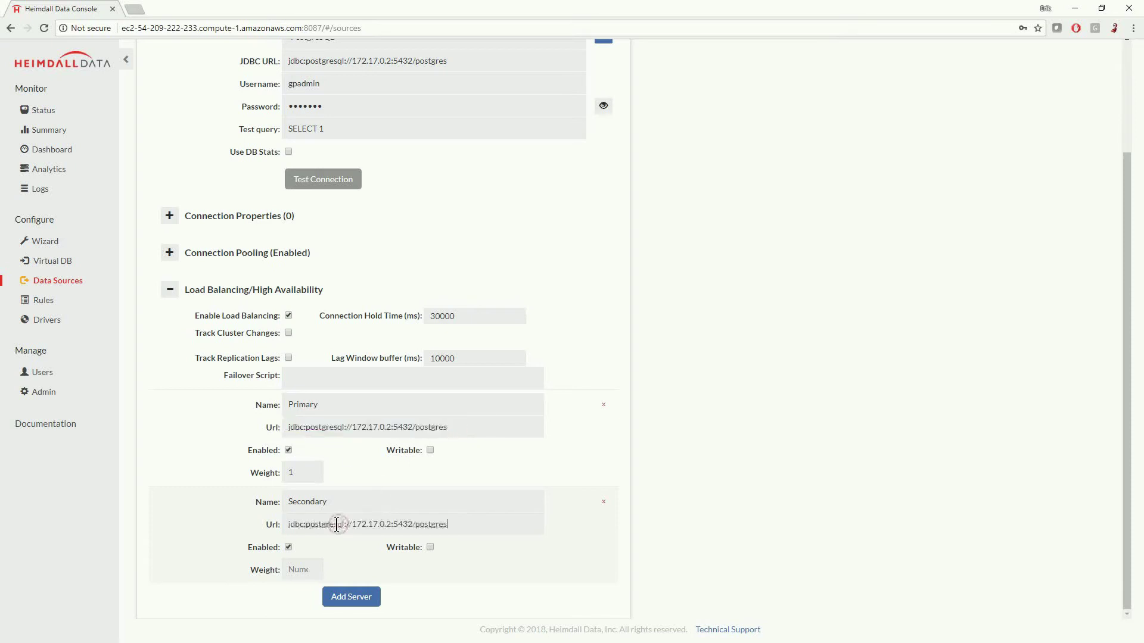
pyautogui.click(391, 524)
pyautogui.press('BackSpace')
pyautogui.write('3')
# - Disable the Secondary server and set its weight to 1
pyautogui.click(289, 547)
pyautogui.click(300, 570)
pyautogui.write('1')
# - Set the failover script to greenplum-failover.py and commit the data source changes
pyautogui.click(315, 379)
pyautogui.hotkey('ctrl', 'v')
pyautogui.scroll(3, 581, 243)
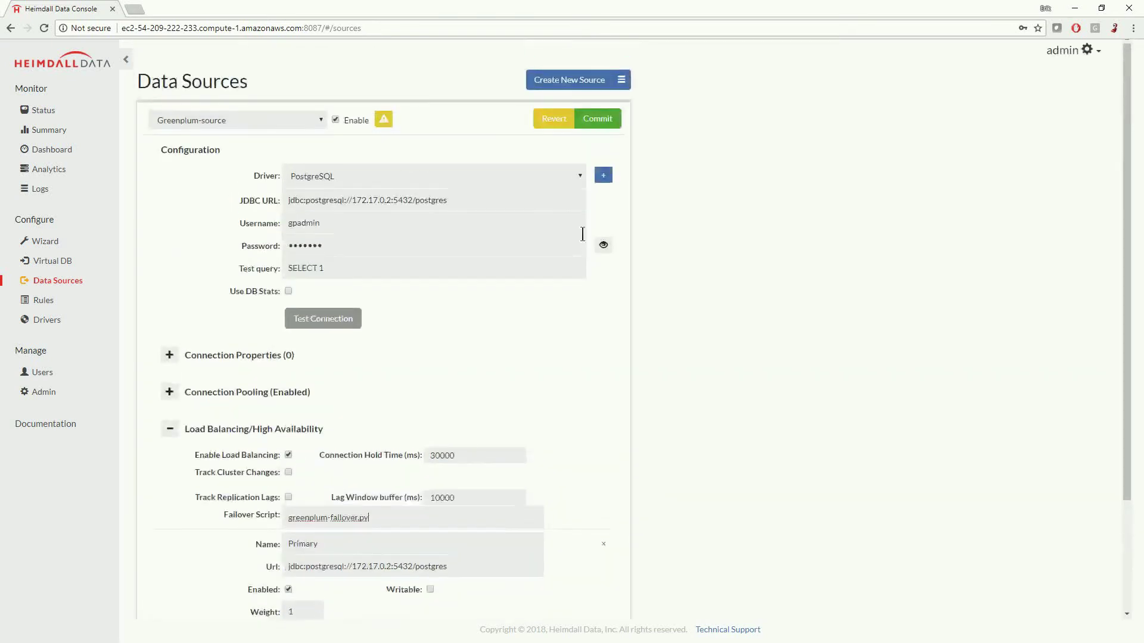
pyautogui.click(598, 119)
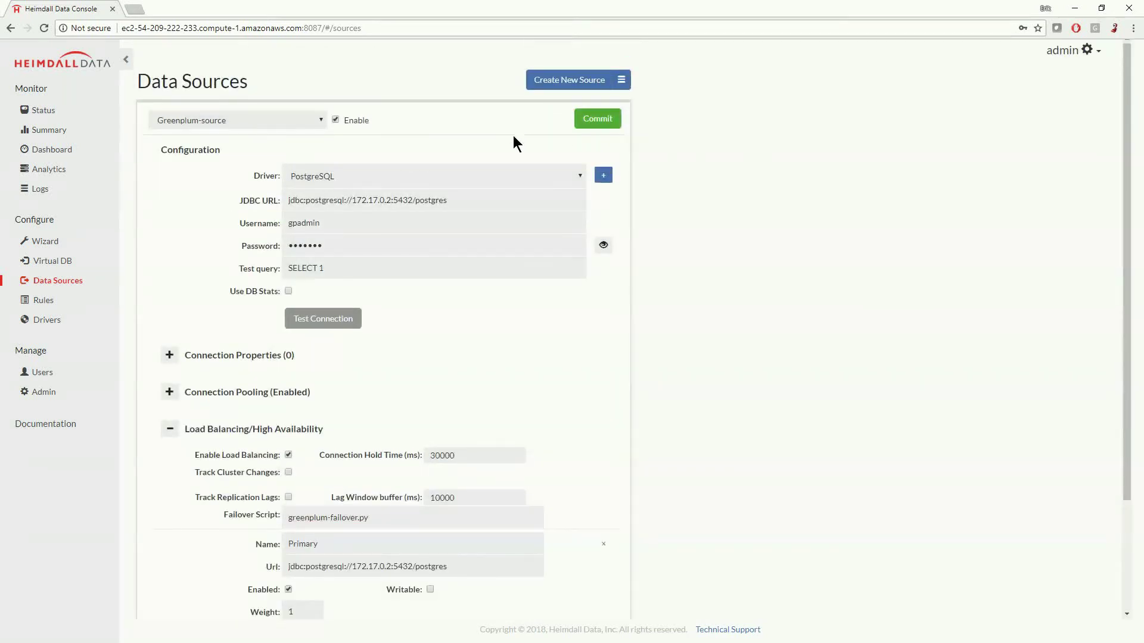
# - Check the status of the Greenplum-vdb servers, and display the performance dashboard alongside the terminal window
pyautogui.click(44, 110)
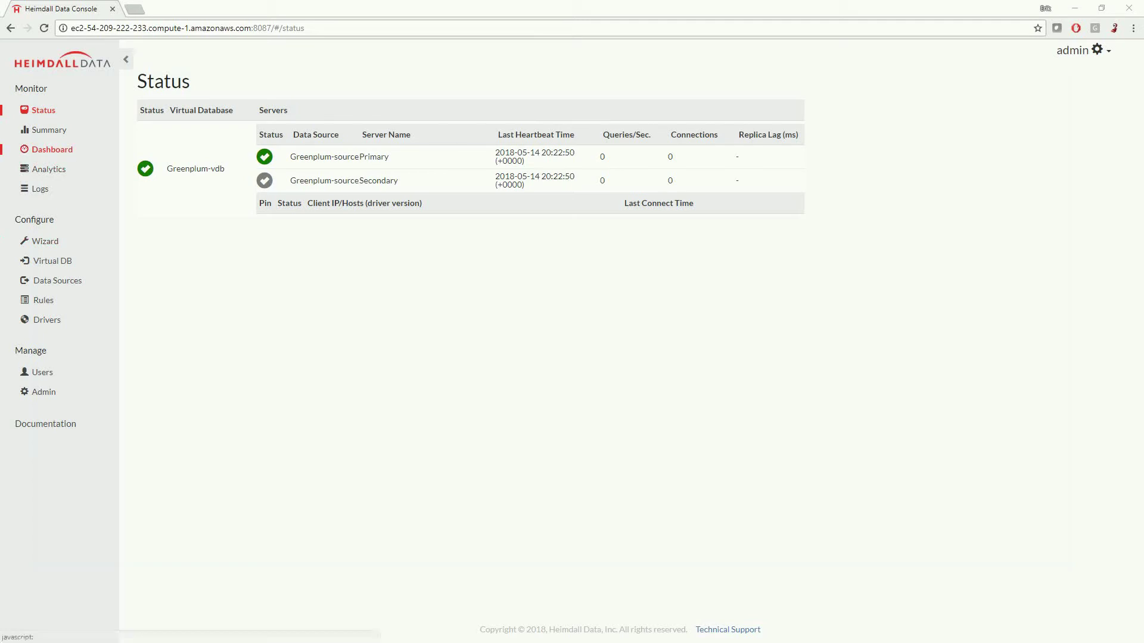
pyautogui.click(60, 150)
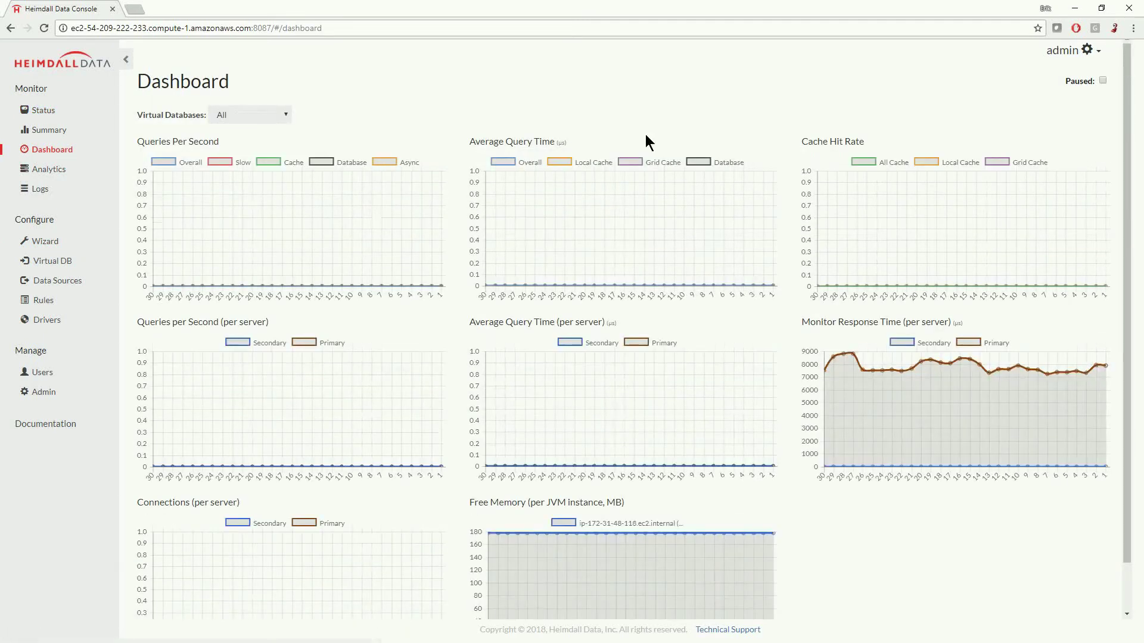
pyautogui.click(1102, 11)
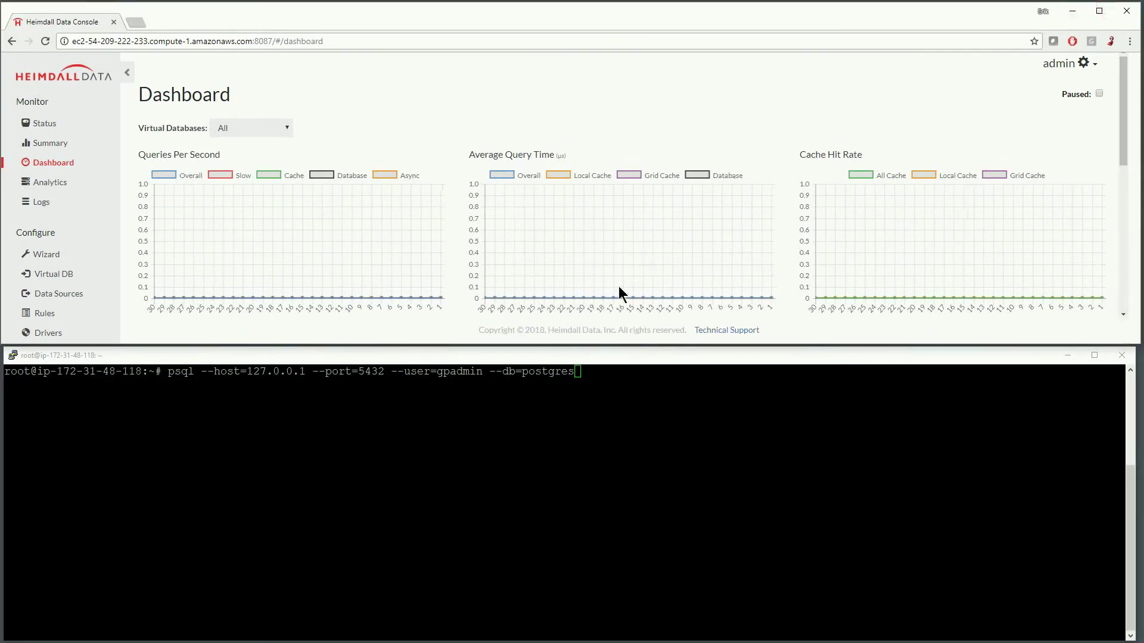
# - Connect with psql through 127.0.0.1 port 5432 to the postgres database as gpadmin, entering the database password, and turn on query timing
pyautogui.click(361, 438)
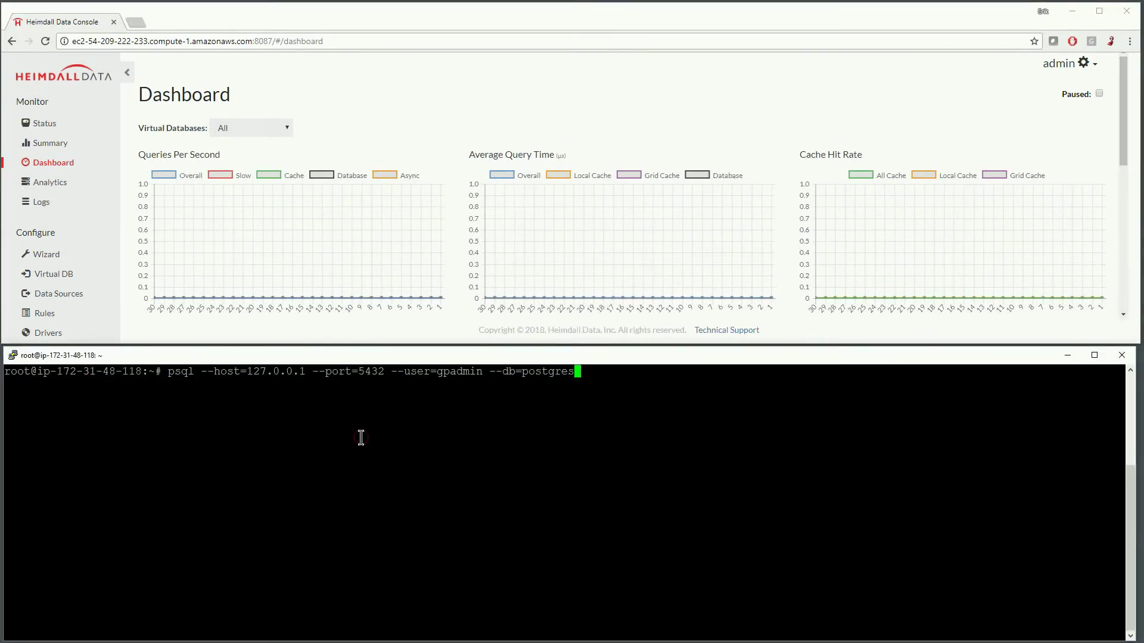
pyautogui.press('Return')
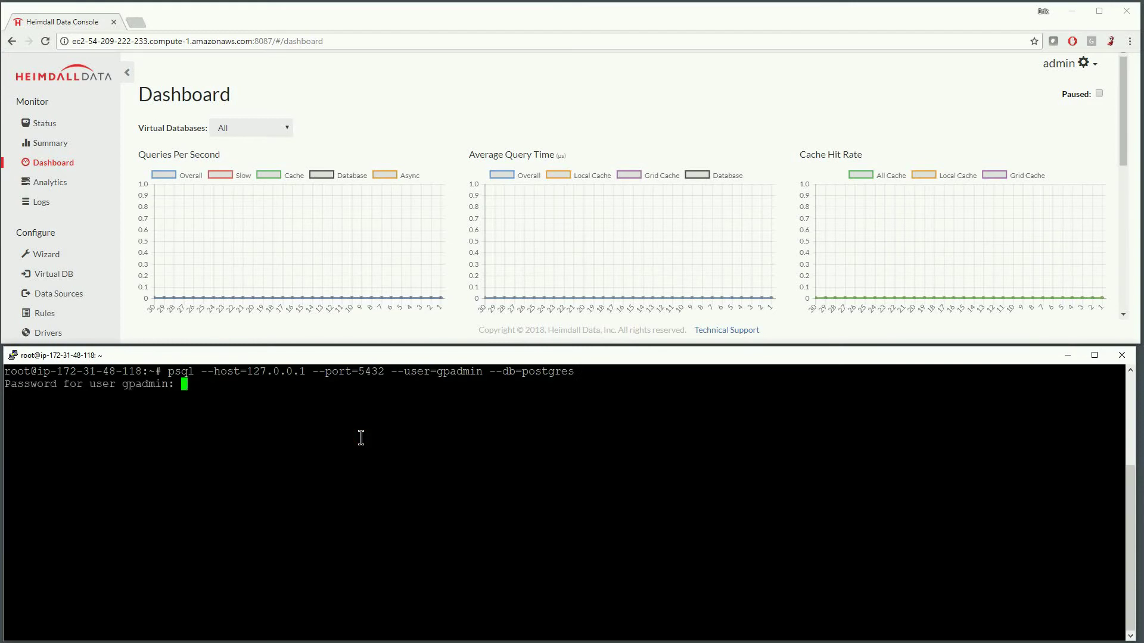
pyautogui.press('Return')
pyautogui.write('\\timing')
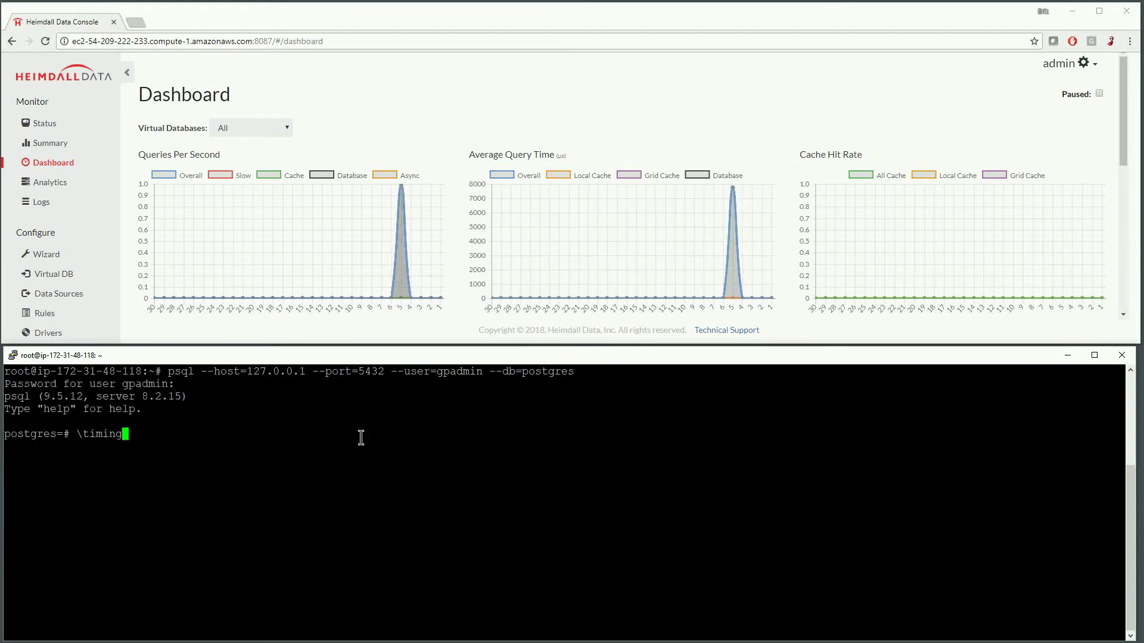
pyautogui.press('Return')
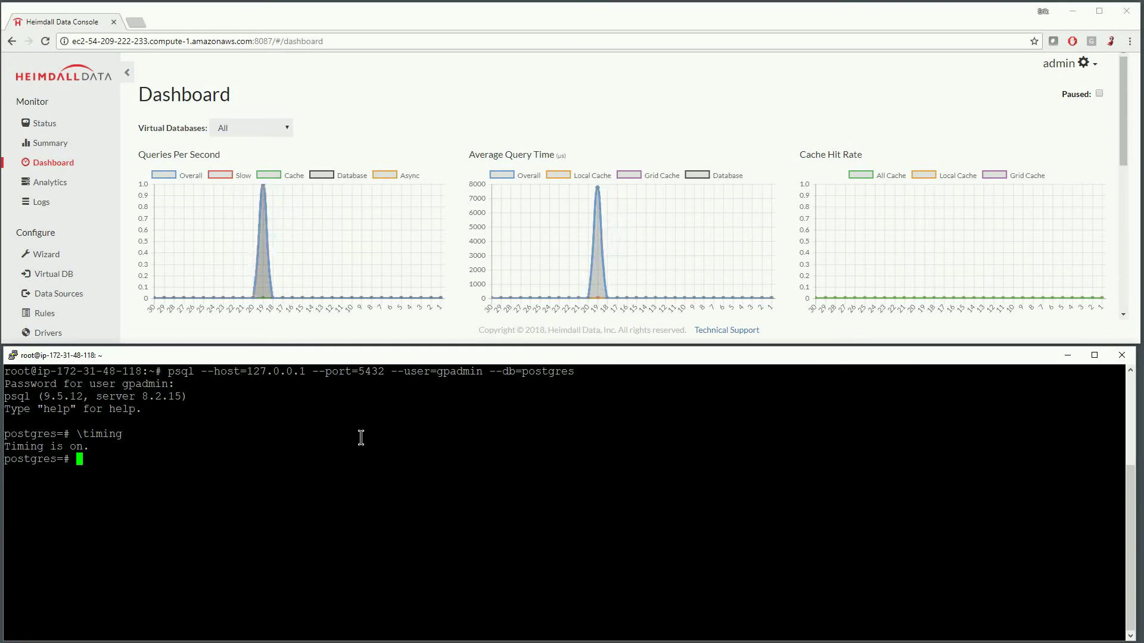
# - Run the SELECT sum(qtysold) query on sales and date for caldate '2008-01-05', and highlight its execution time
pyautogui.rightClick(361, 438)
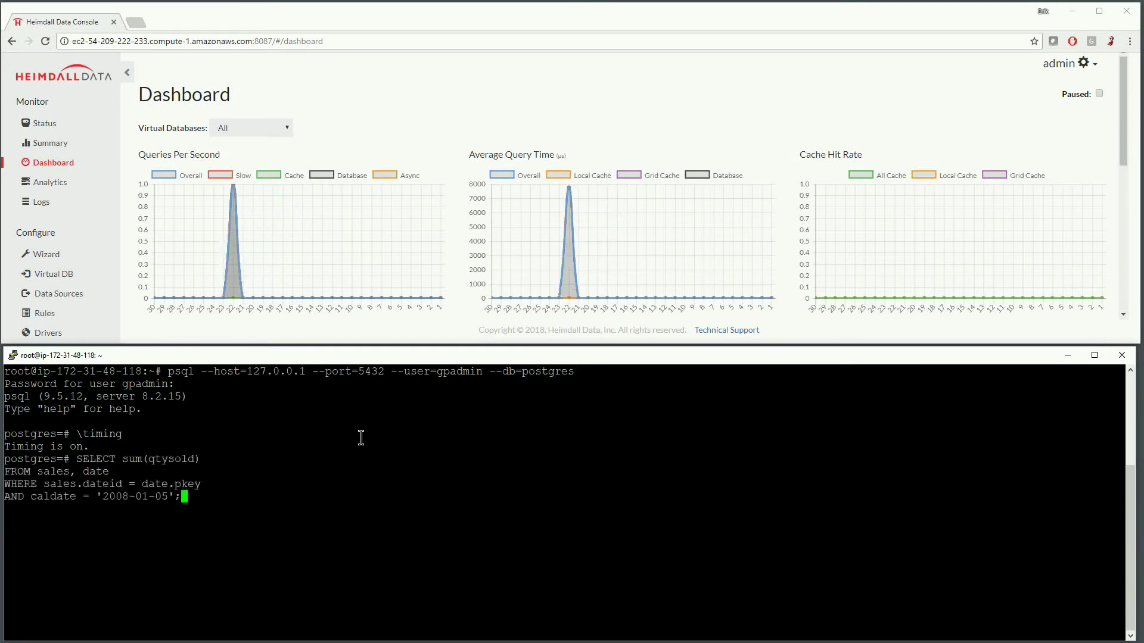
pyautogui.press('Return')
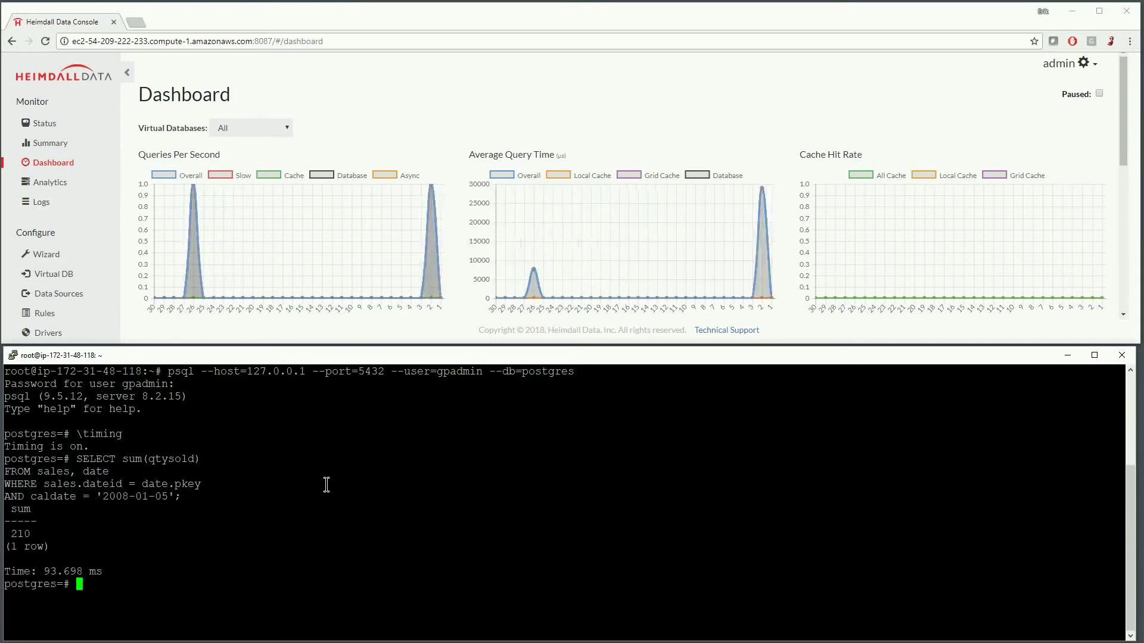
pyautogui.moveTo(72, 569); pyautogui.dragTo(100, 571)
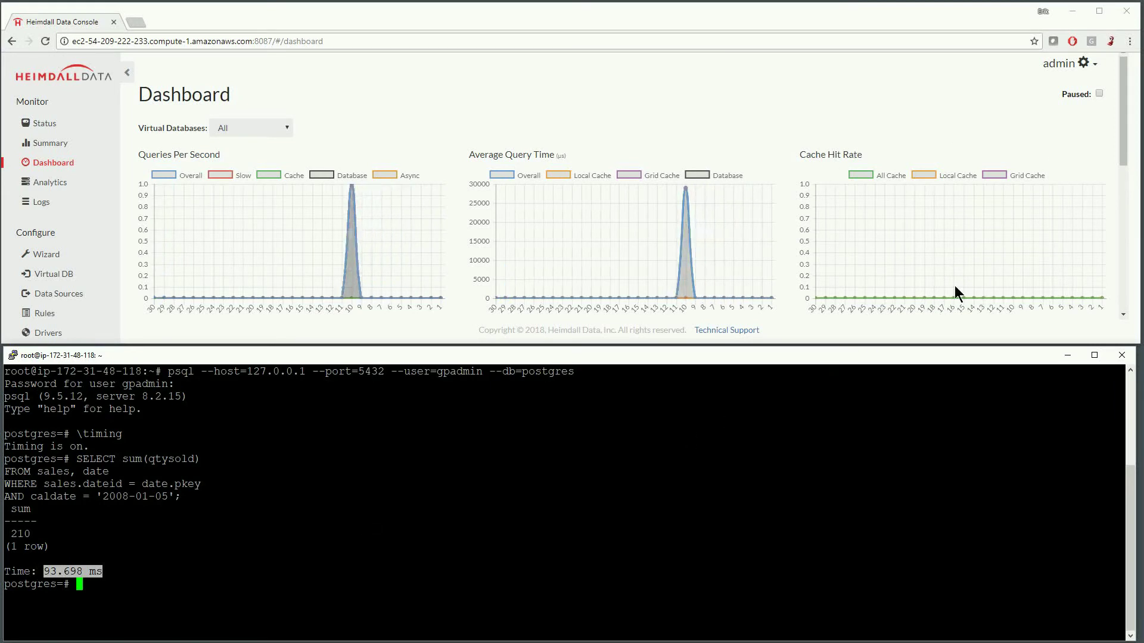
# - Rerun the same sum(qtysold) query to test caching, and highlight the new execution time
pyautogui.press('Up')
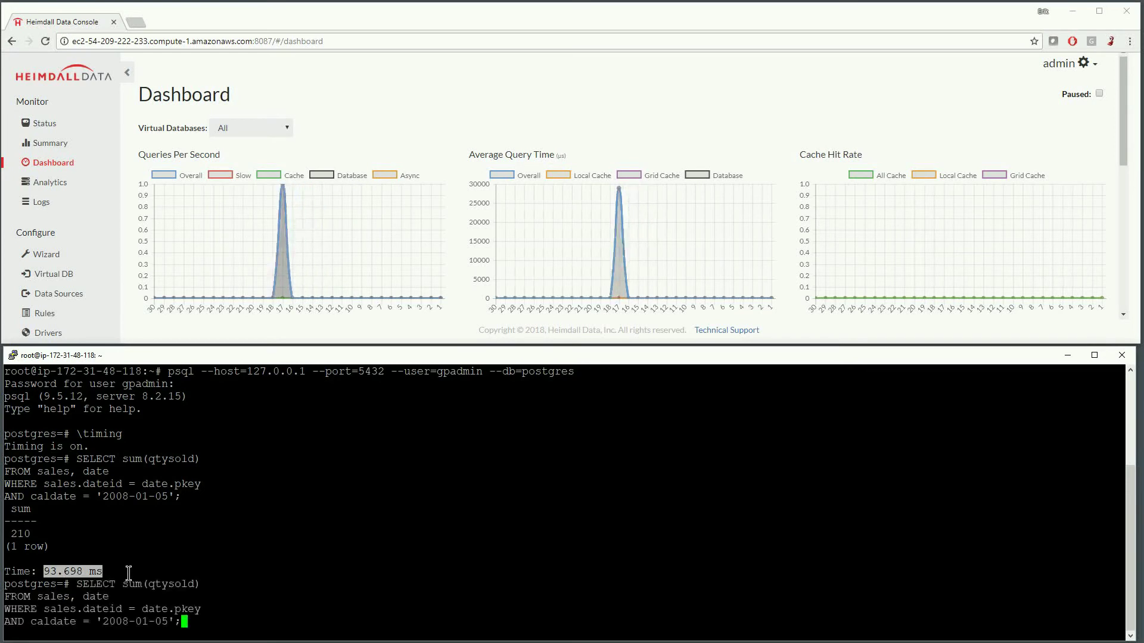
pyautogui.press('Return')
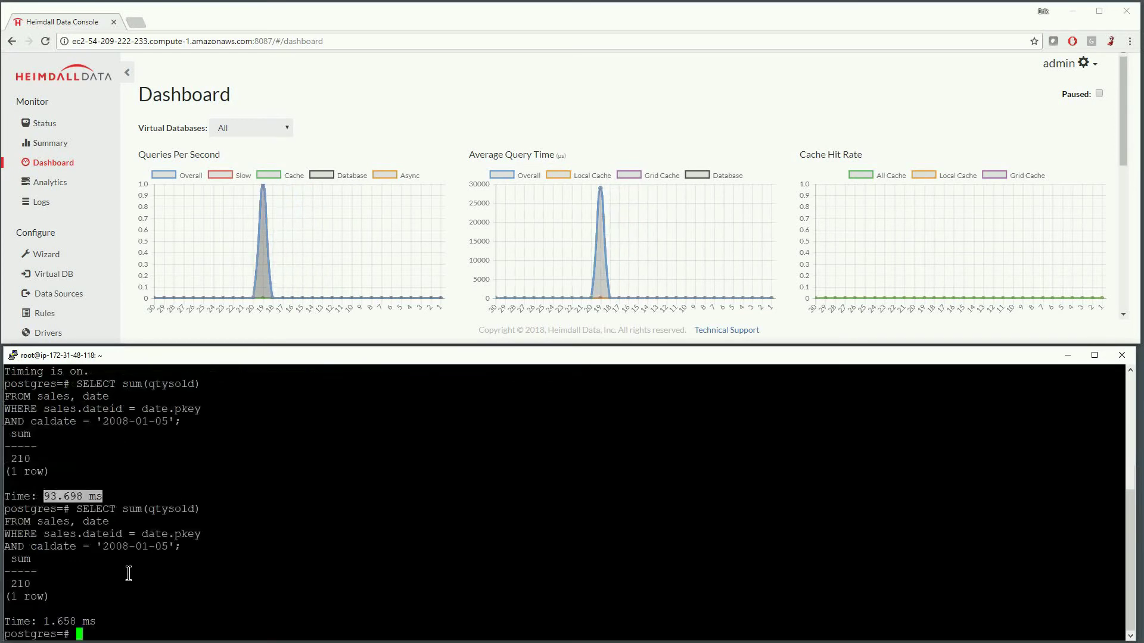
pyautogui.moveTo(3, 621); pyautogui.dragTo(92, 621)
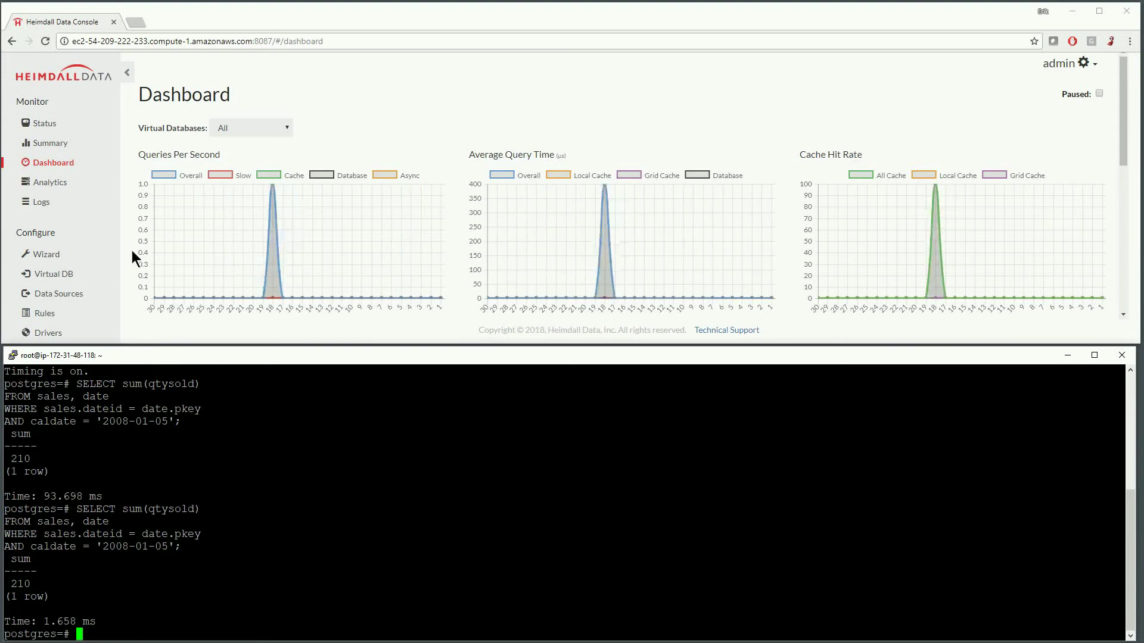
# - Analyze the logged query statistics for the Greenplum-vdb virtual database
pyautogui.click(58, 182)
pyautogui.click(672, 143)
pyautogui.click(638, 163)
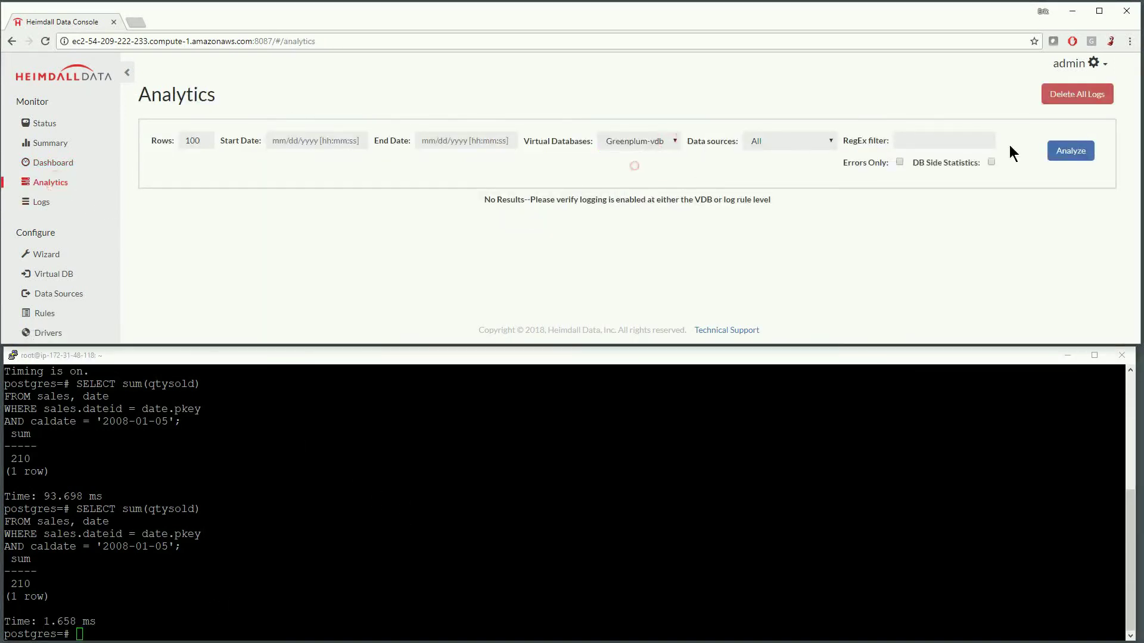
pyautogui.click(1071, 151)
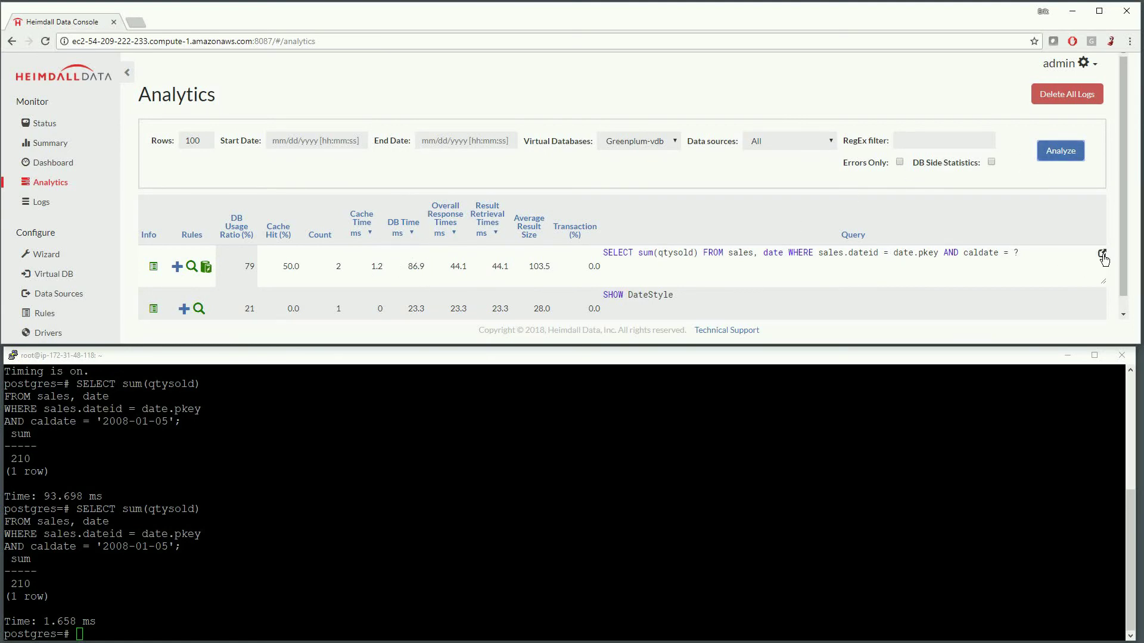
# - Inspect the pattern statistics of the sum(qtysold) query in an enlarged window, highlighting its execution plan, and close the page
pyautogui.click(1102, 255)
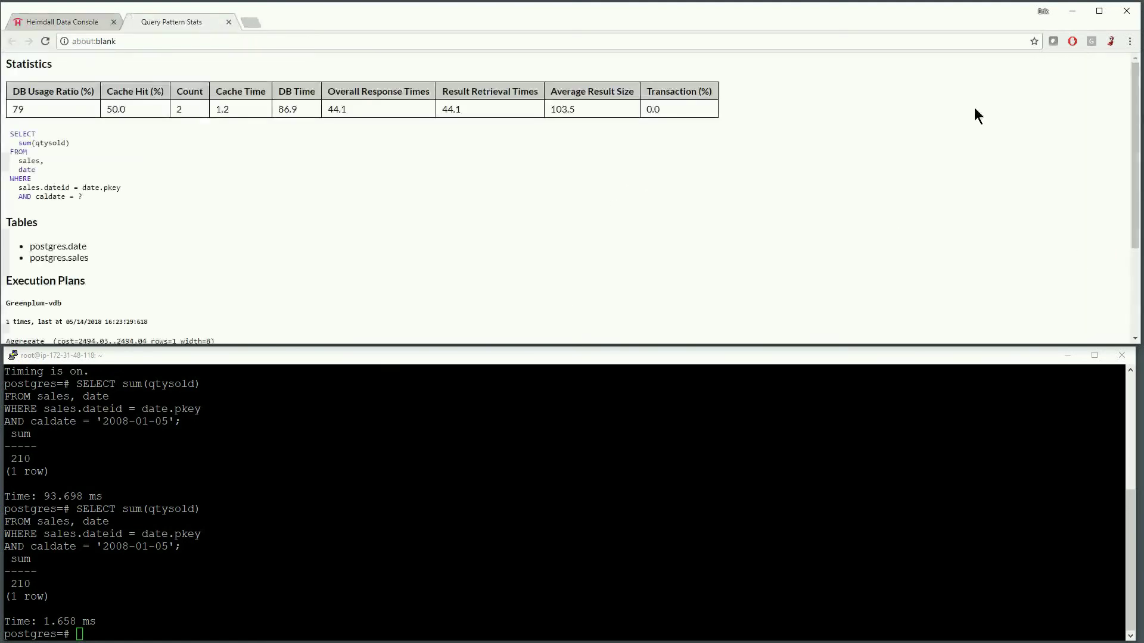
pyautogui.click(1099, 11)
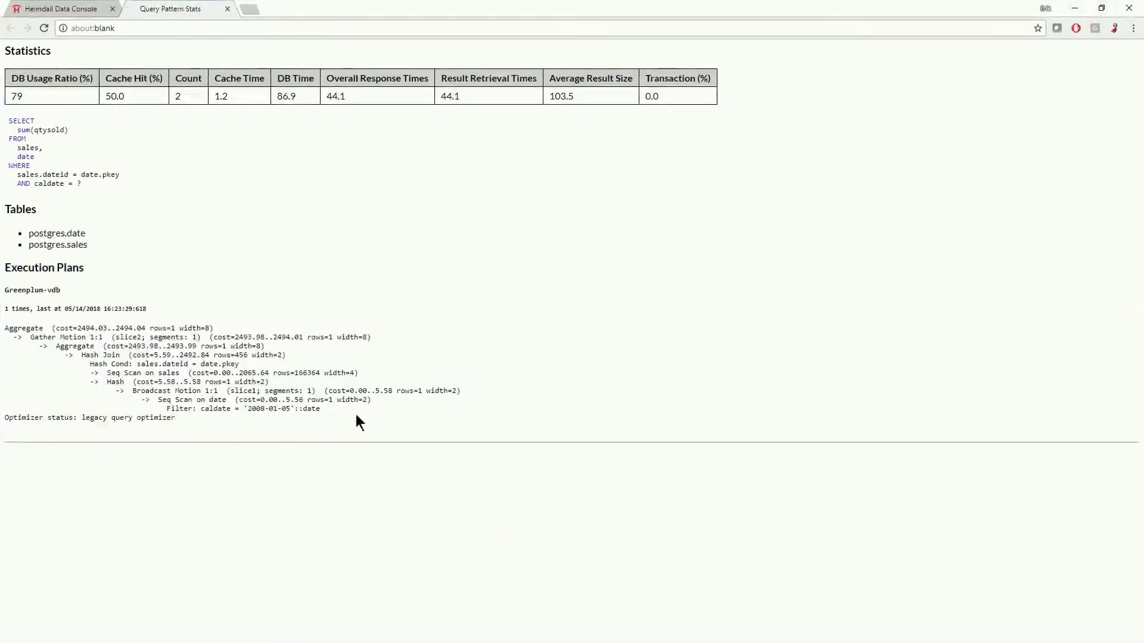
pyautogui.moveTo(225, 421); pyautogui.dragTo(6, 328)
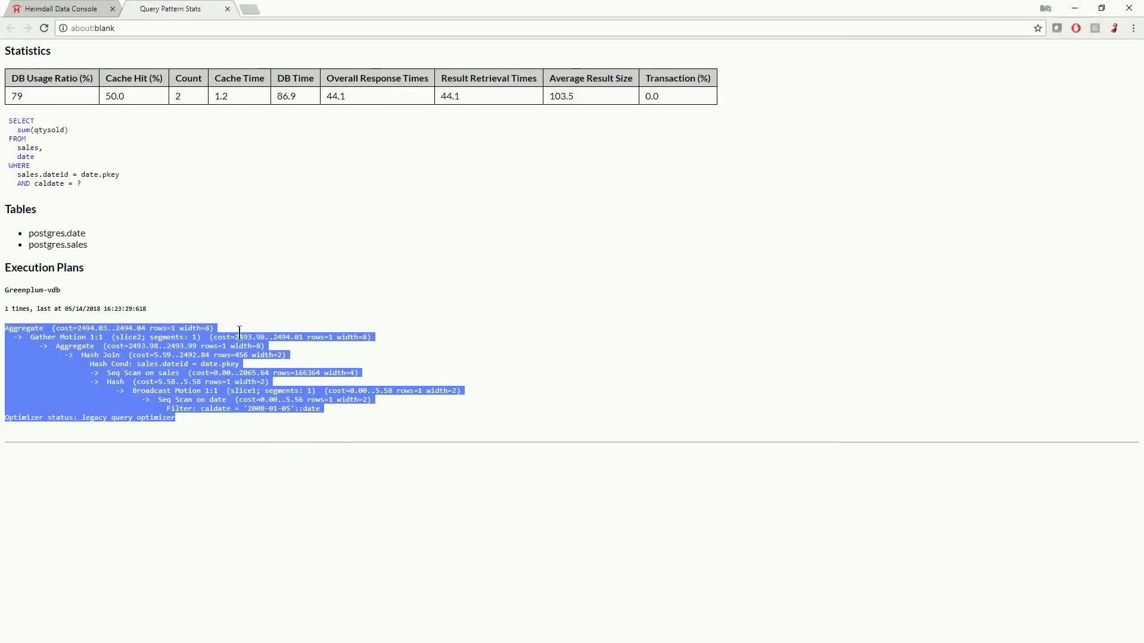
pyautogui.click(296, 302)
pyautogui.click(1102, 9)
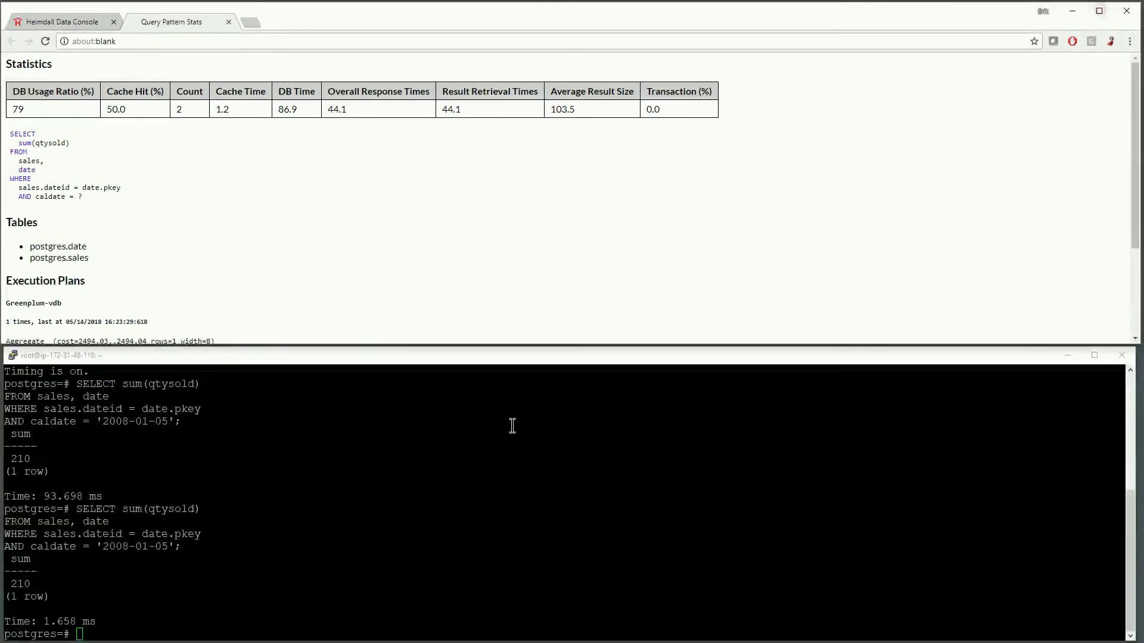
pyautogui.click(497, 430)
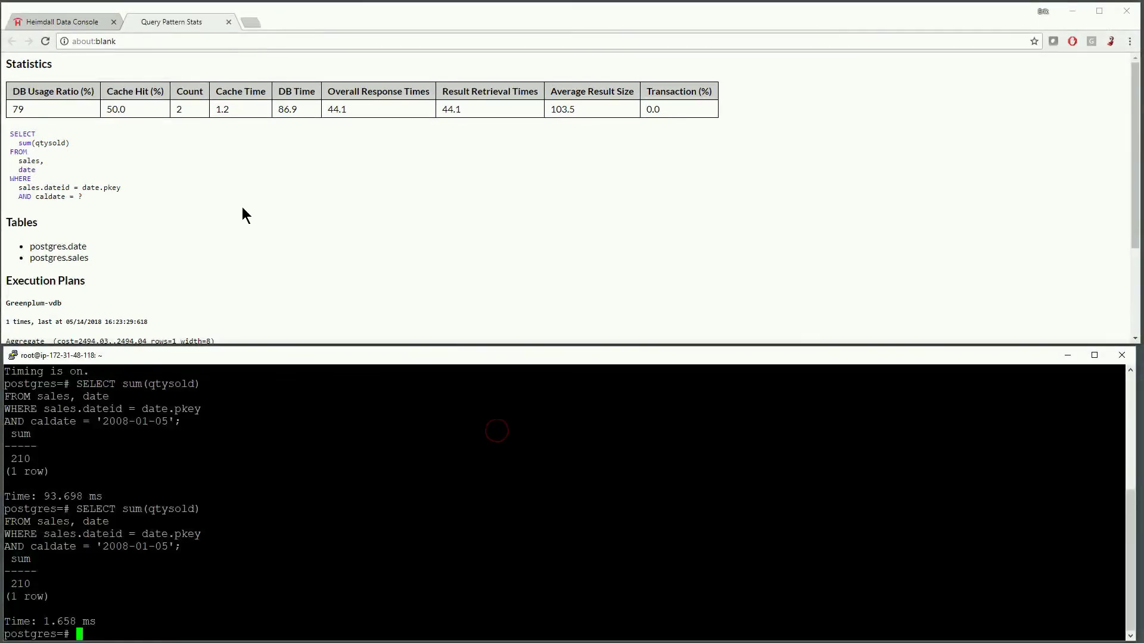
pyautogui.click(229, 23)
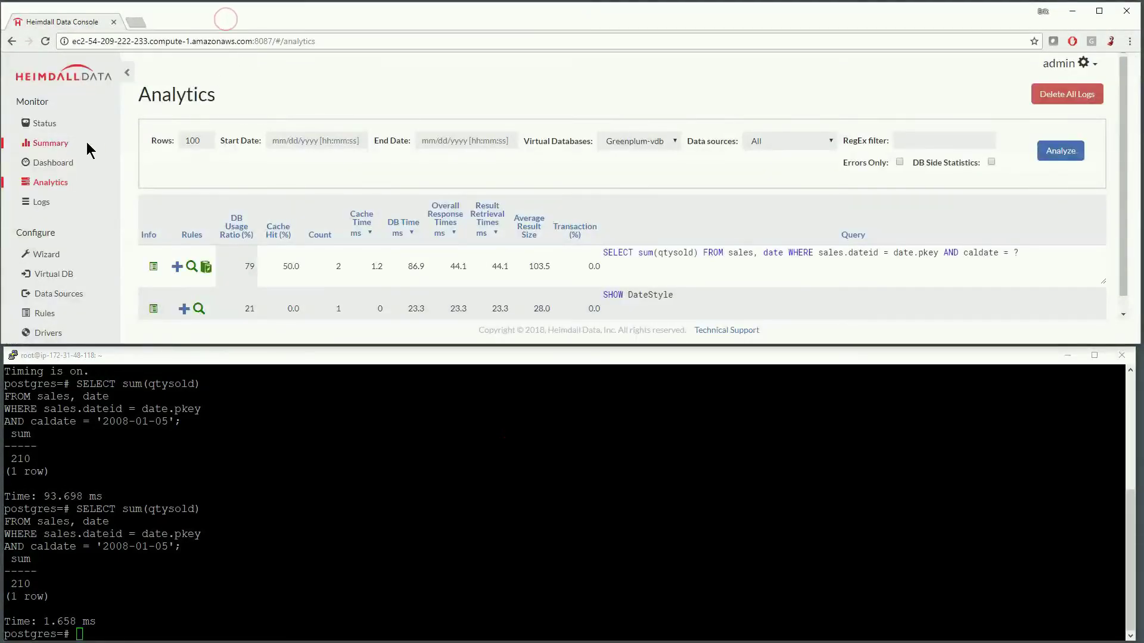
# - Display the dashboard's per-server charts, and quit the psql session in the terminal
pyautogui.click(45, 164)
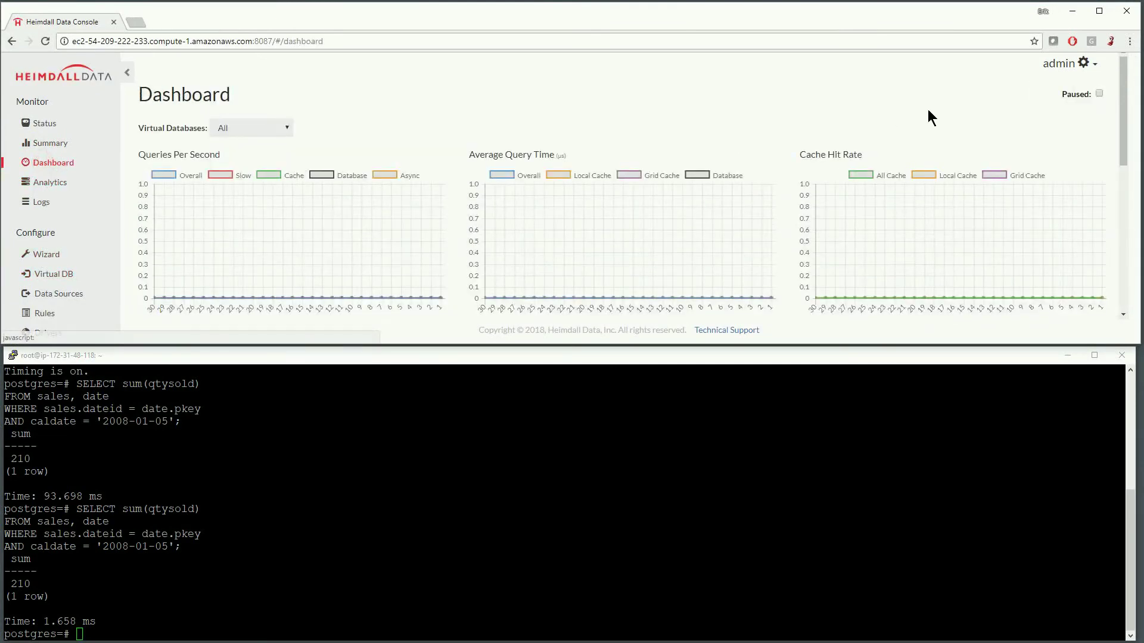
pyautogui.moveTo(1126, 78); pyautogui.dragTo(1113, 186)
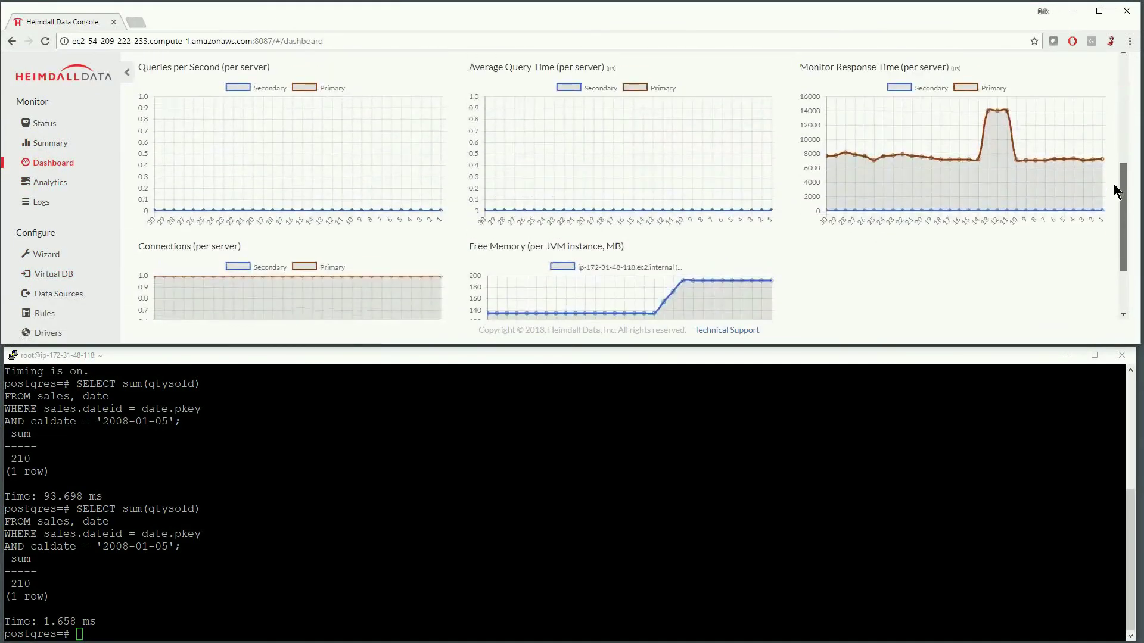
pyautogui.click(257, 447)
pyautogui.write('\\qw')
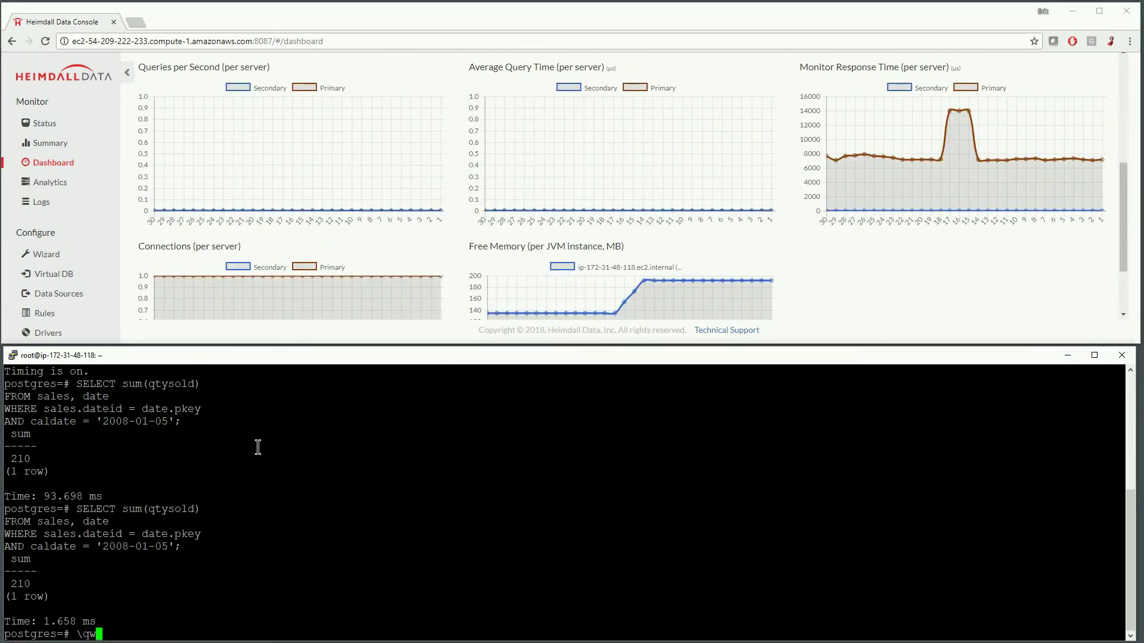
pyautogui.press('Return')
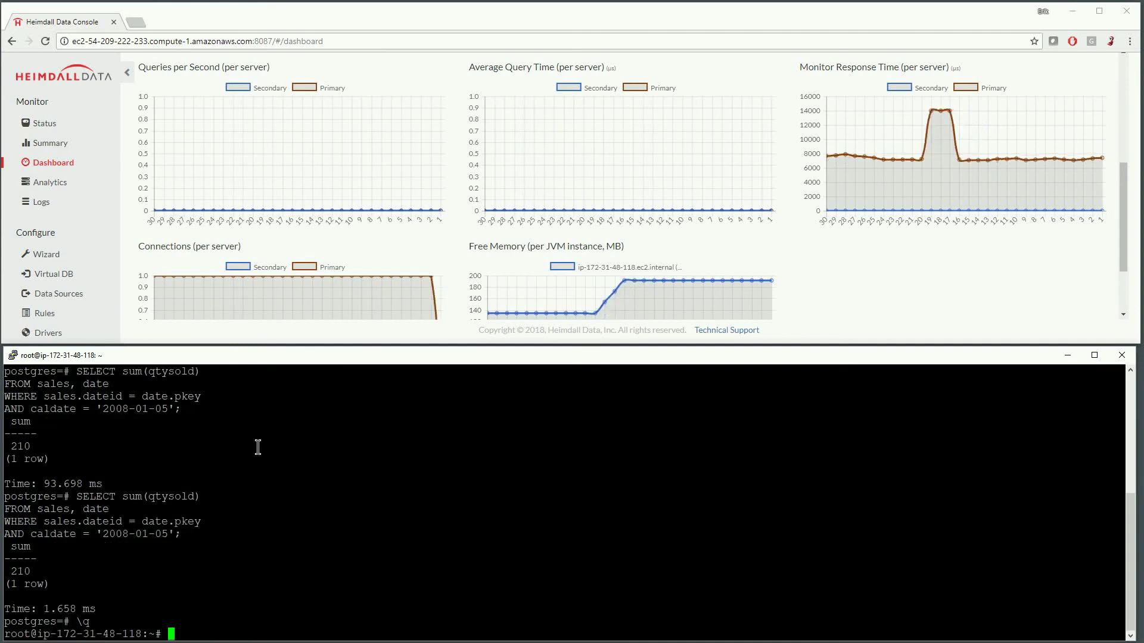
# - Run the ./failover.sh script from the shell to trigger a failover
pyautogui.write('./fa')
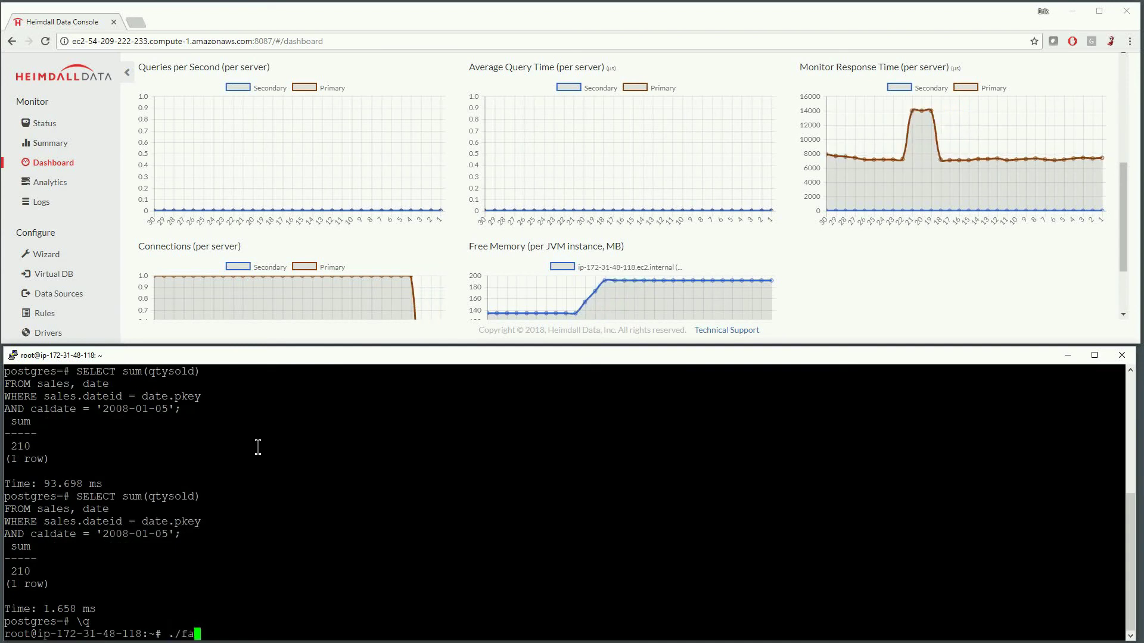
pyautogui.press('Tab')
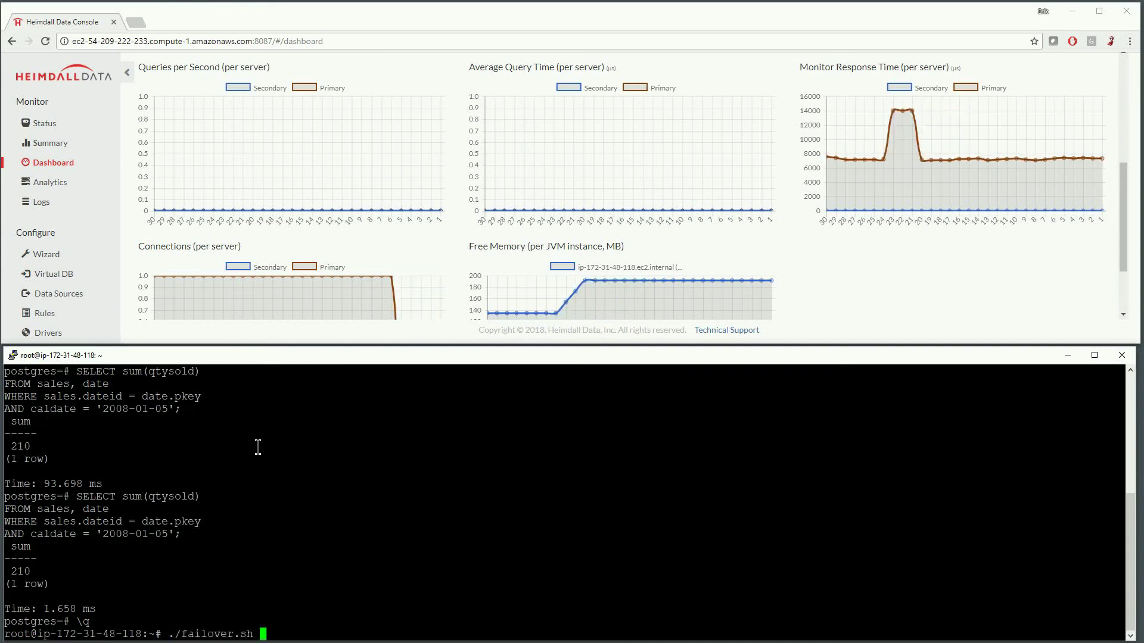
pyautogui.press('Return')
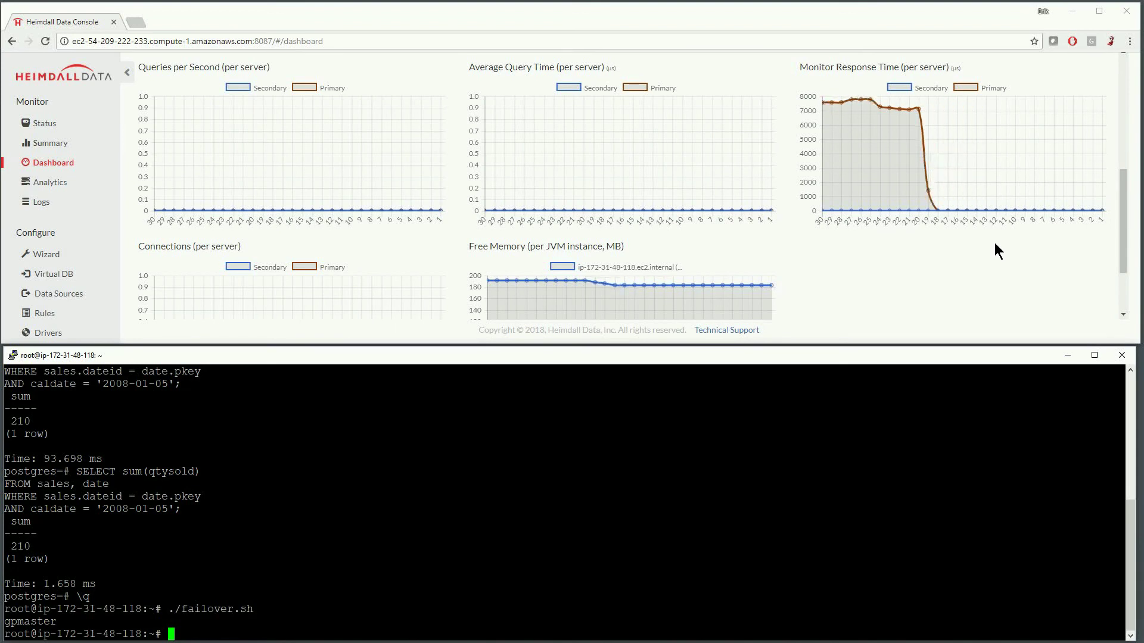
# - Review the data source's Load Balancing/High Availability settings and highlight the Connection Hold Time value
pyautogui.click(48, 293)
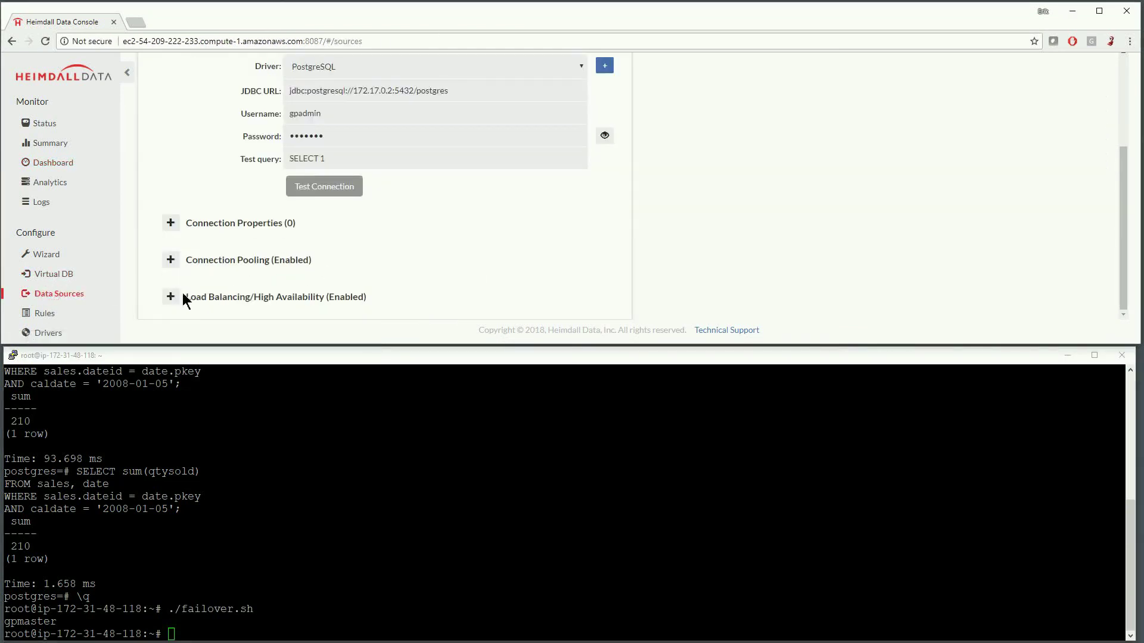
pyautogui.click(196, 296)
pyautogui.scroll(-5, 505, 262)
pyautogui.scroll(2, 487, 186)
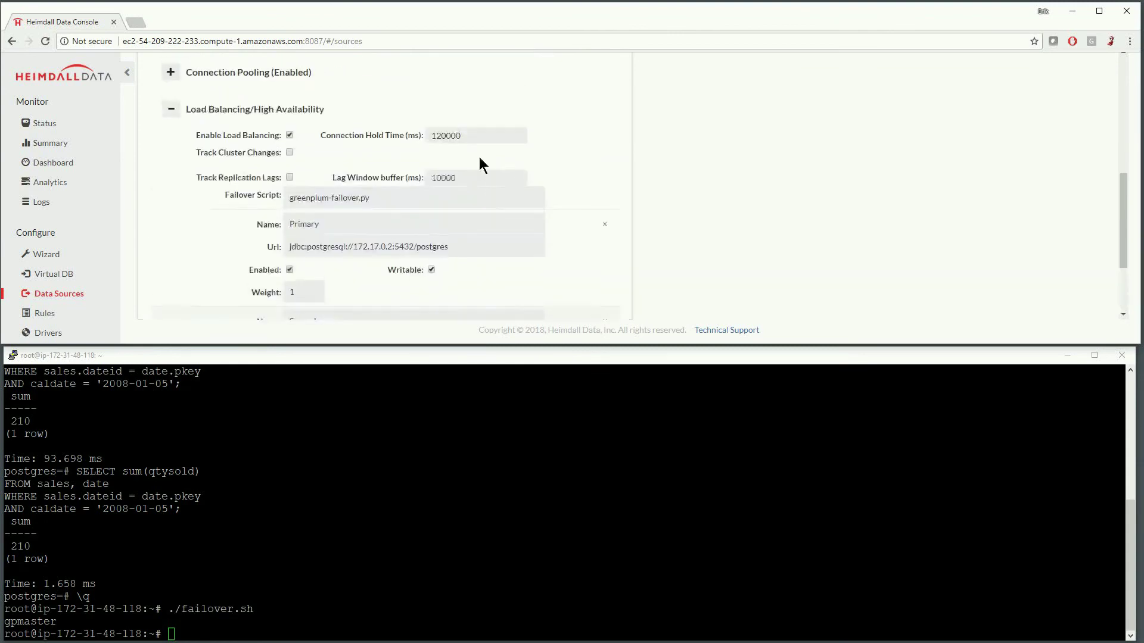
pyautogui.moveTo(494, 137); pyautogui.dragTo(417, 137)
# - Return to the dashboard's per-server charts, and run the pasted query in the reconnected psql session
pyautogui.click(57, 161)
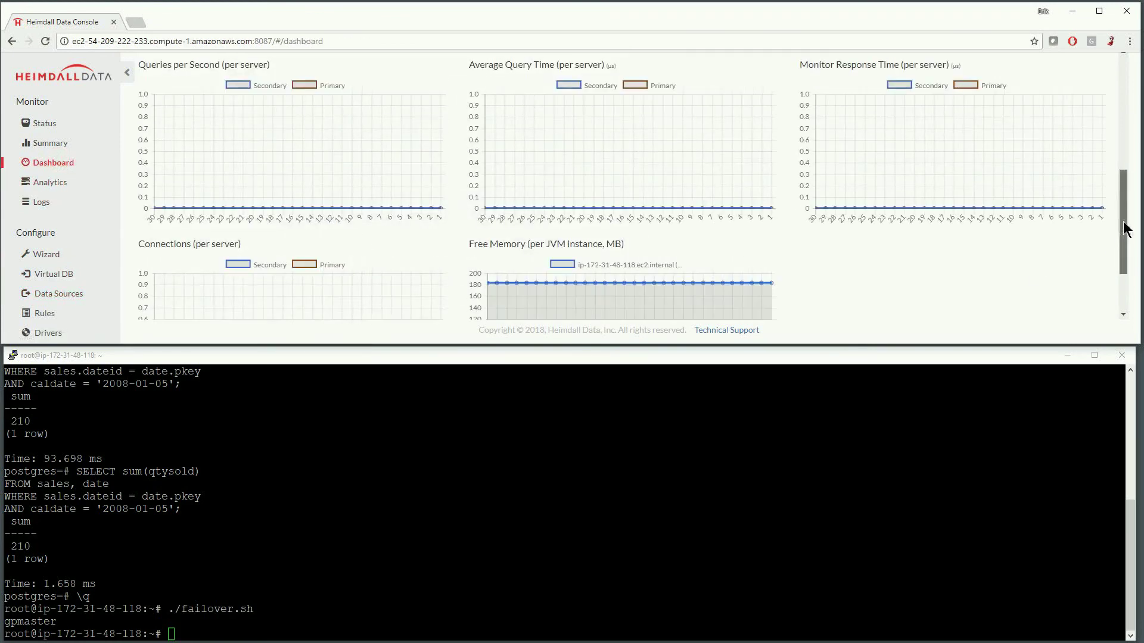
pyautogui.moveTo(1126, 230); pyautogui.dragTo(1124, 222)
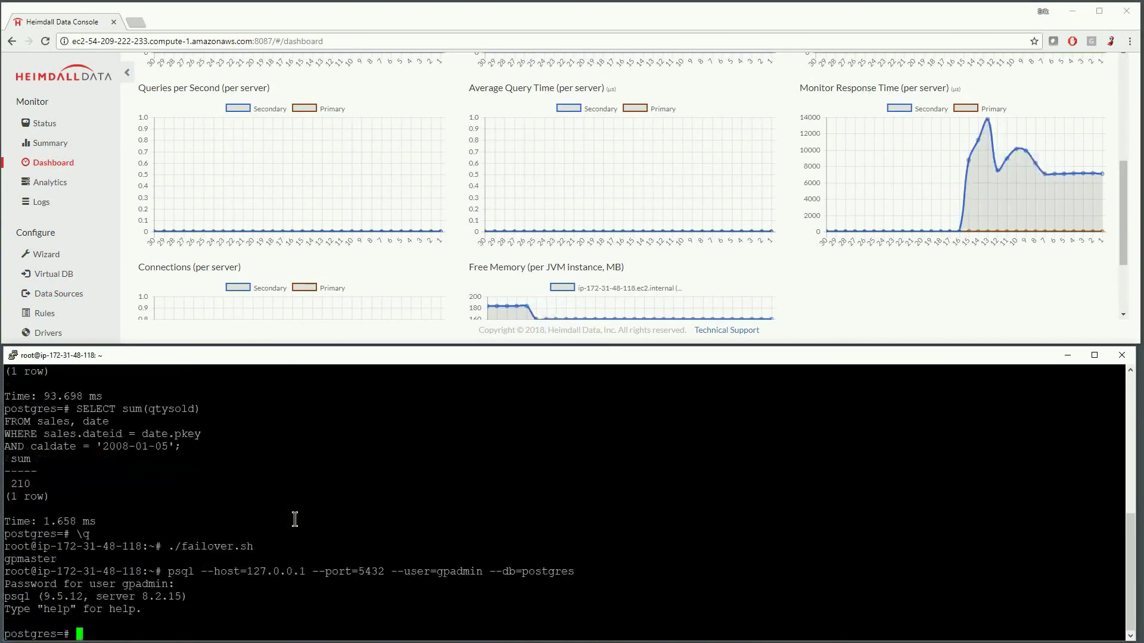
pyautogui.rightClick(295, 520)
pyautogui.press('Return')
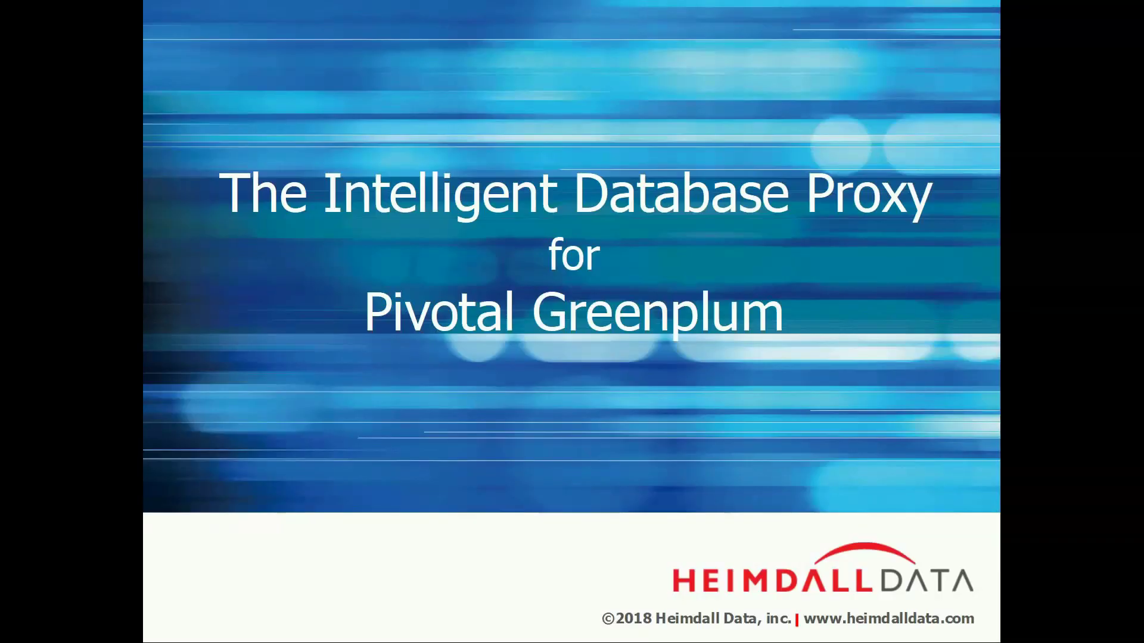